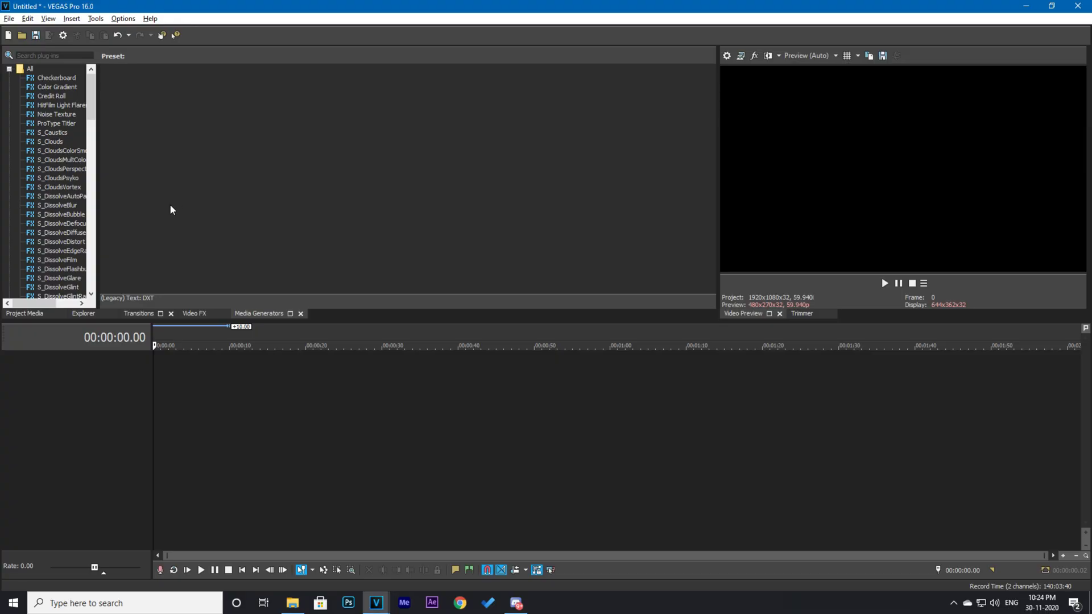
pyautogui.moveTo(93, 103); pyautogui.dragTo(91, 281)
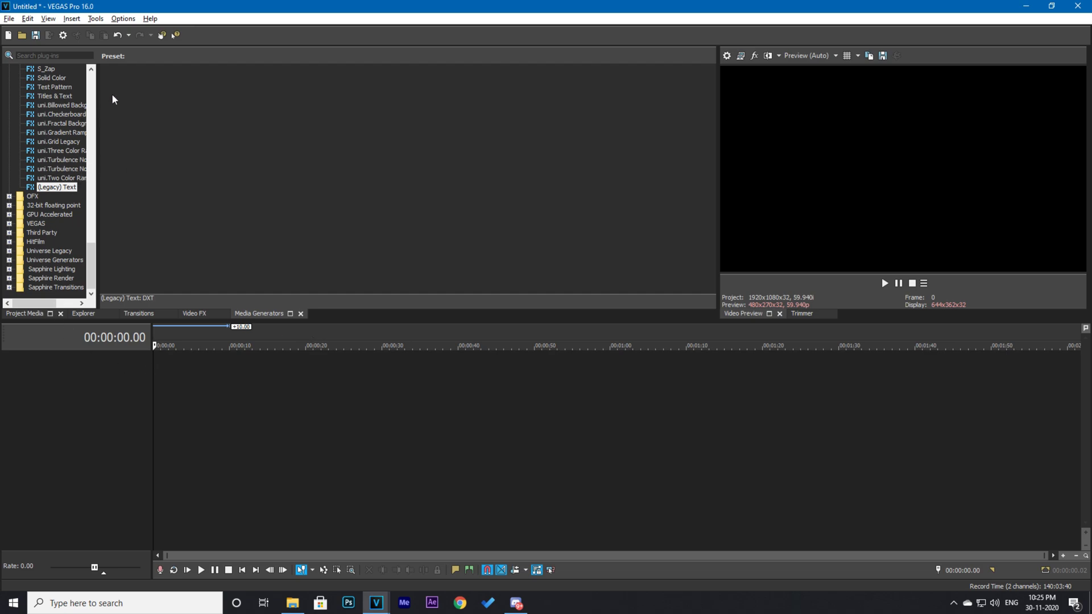
# Select the (Legacy) Text generator in Media Generators to show its presets
pyautogui.click(56, 187)
# Add a Default Text title event and set its font to MADE Soulmaze
pyautogui.moveTo(127, 88); pyautogui.dragTo(158, 368)
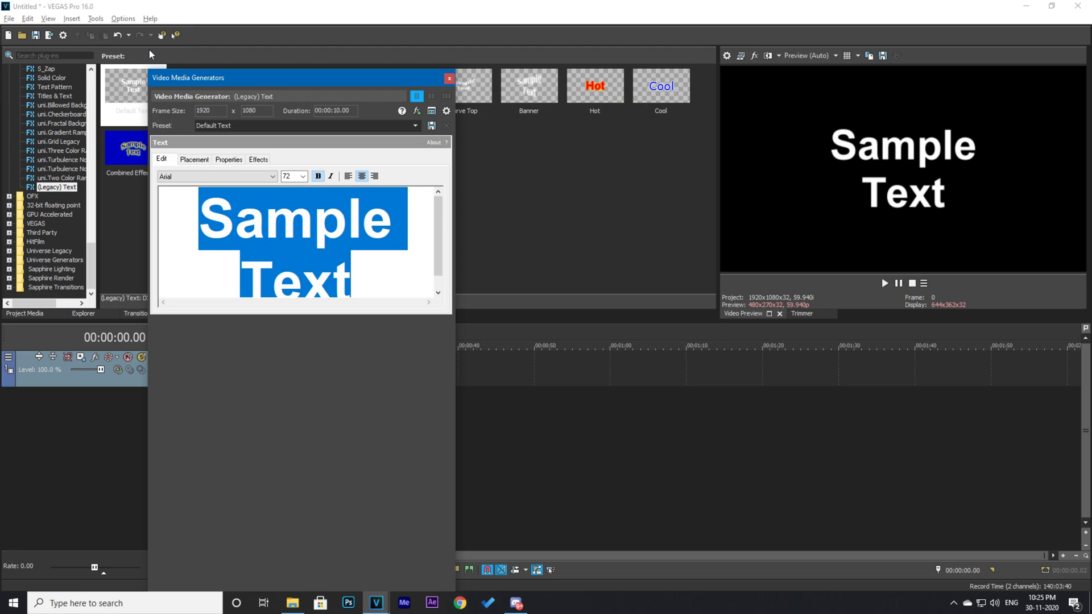
pyautogui.write('HIGHLIGHTS')
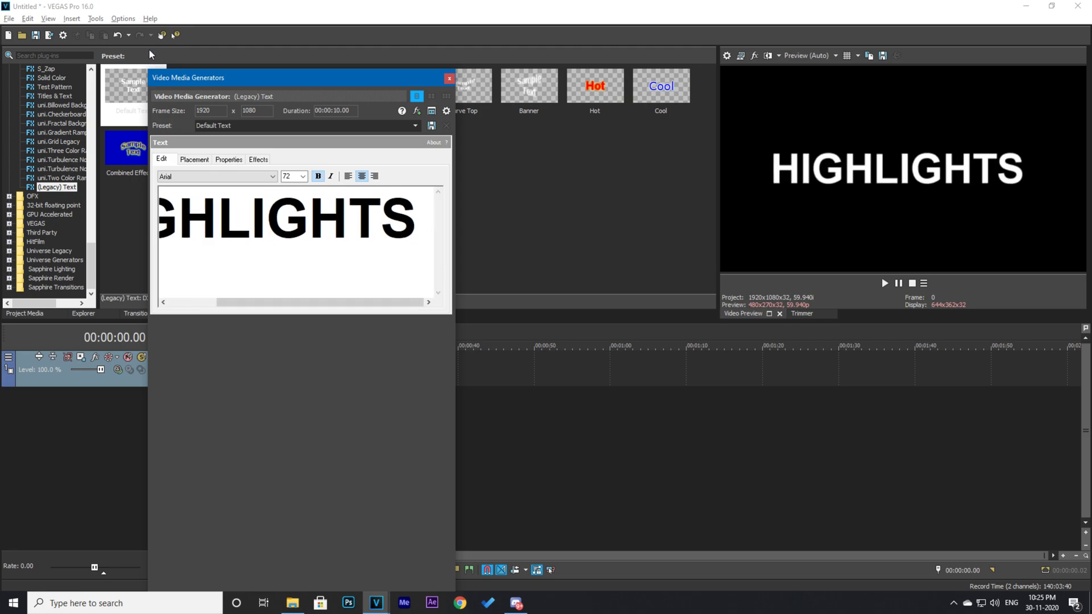
pyautogui.write(' #2')
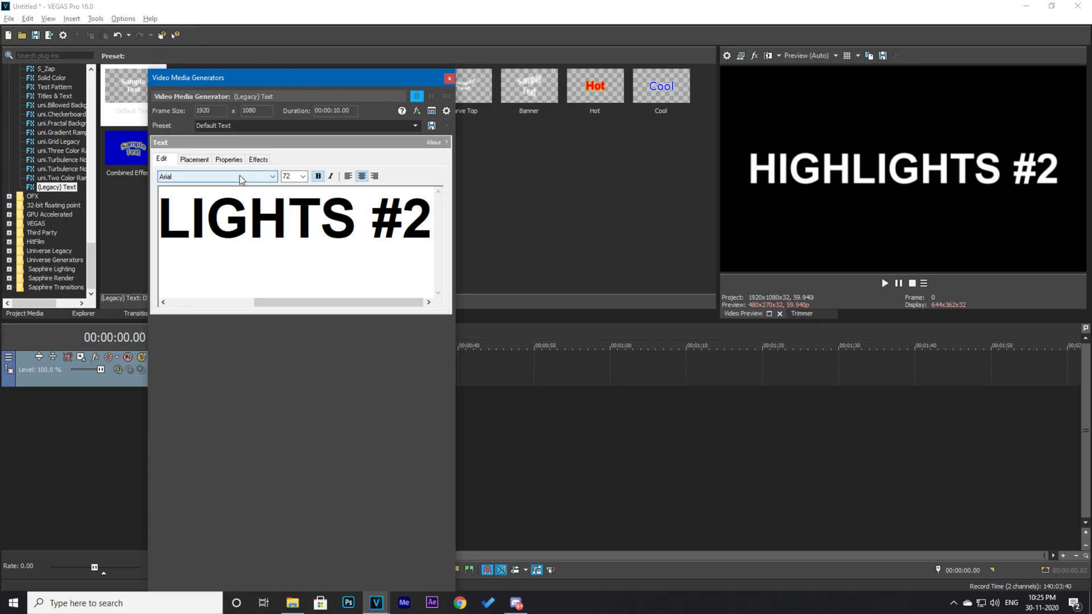
pyautogui.click(240, 175)
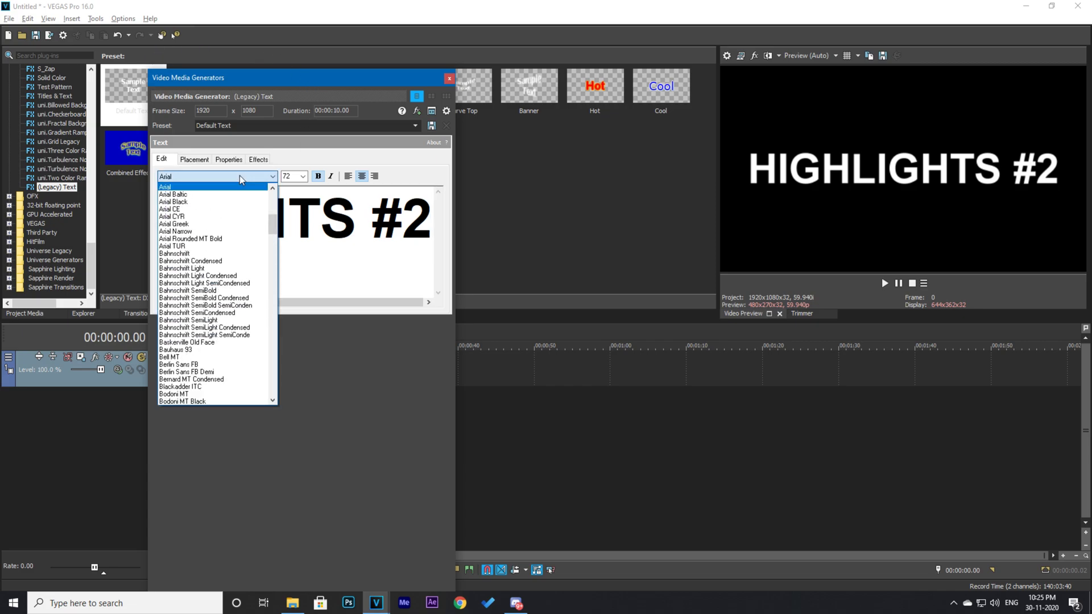
pyautogui.write('maze')
pyautogui.press('Return')
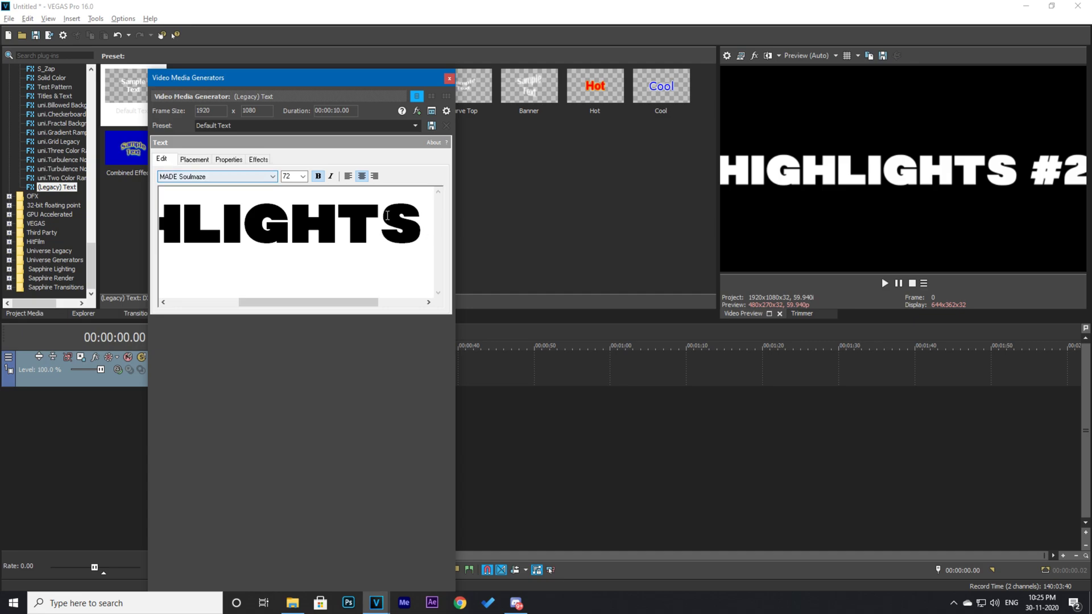
# Set the title text size to 48, then to 60
pyautogui.click(302, 176)
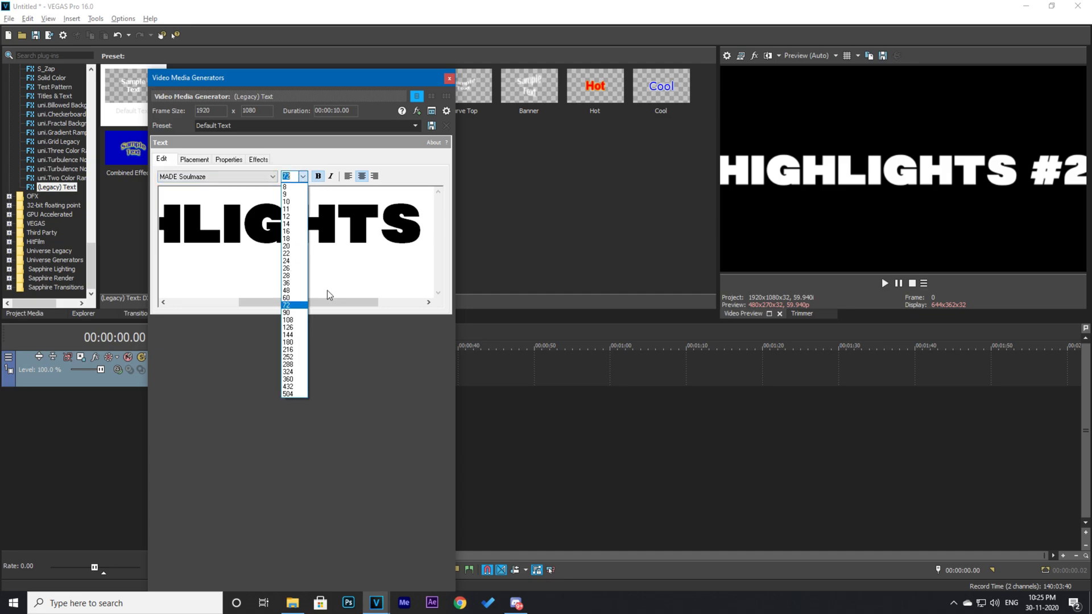
pyautogui.click(286, 291)
pyautogui.click(303, 176)
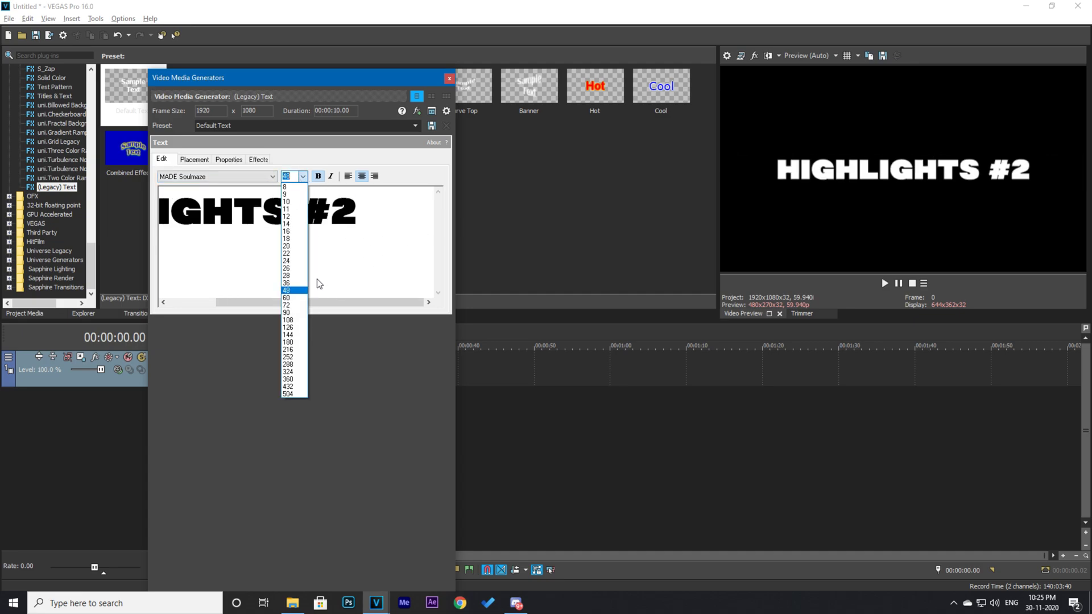
pyautogui.click(288, 293)
# Copy the title event onto a new track below as a new copy of the source media
pyautogui.click(452, 78)
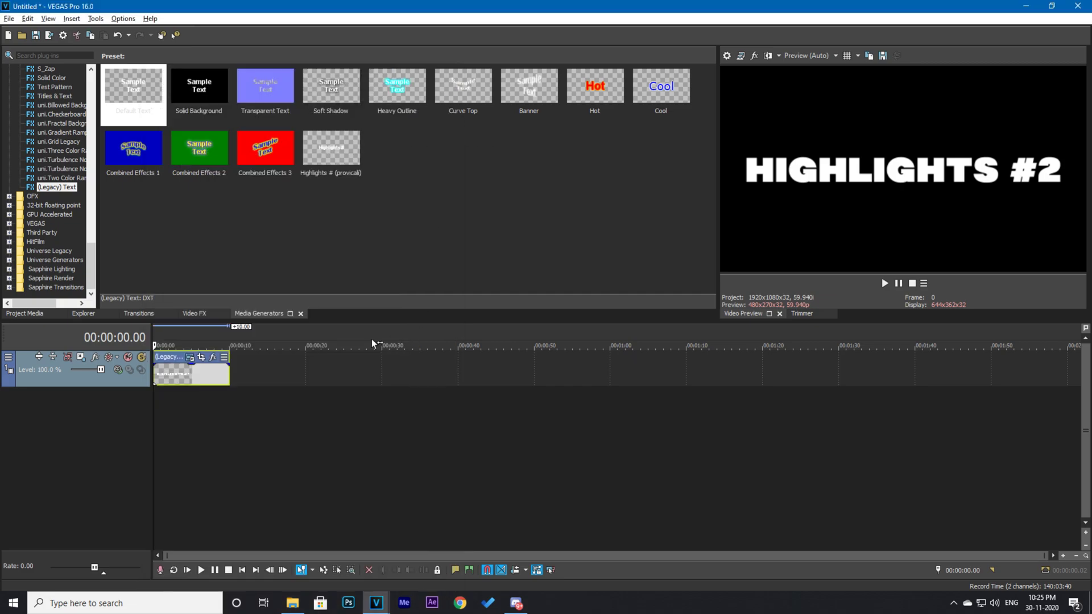
pyautogui.scroll(1, 185, 373)
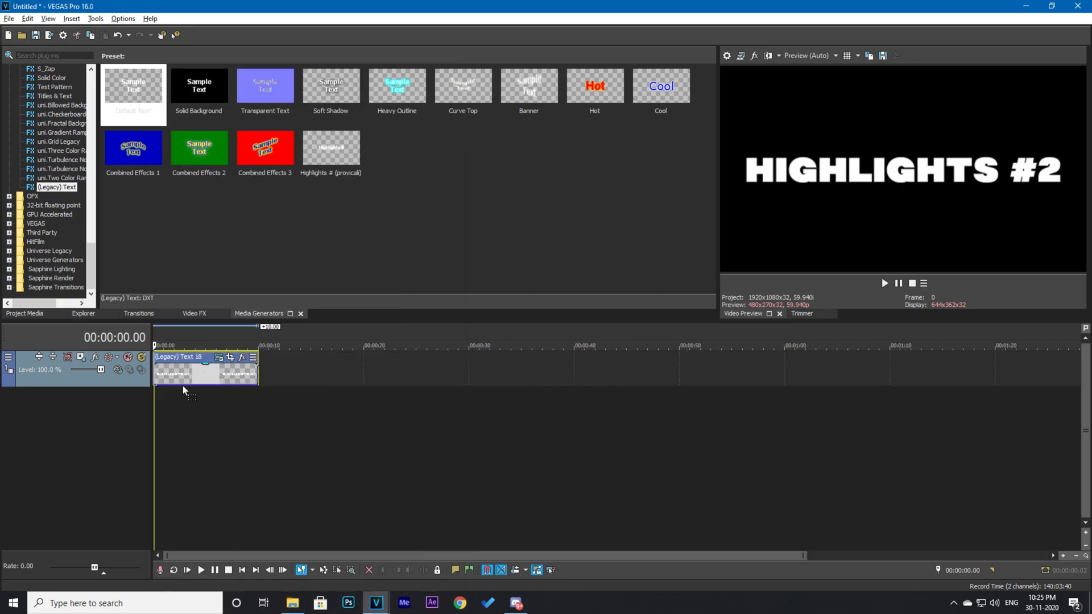
pyautogui.moveTo(182, 373); pyautogui.dragTo(182, 410)
pyautogui.click(625, 252)
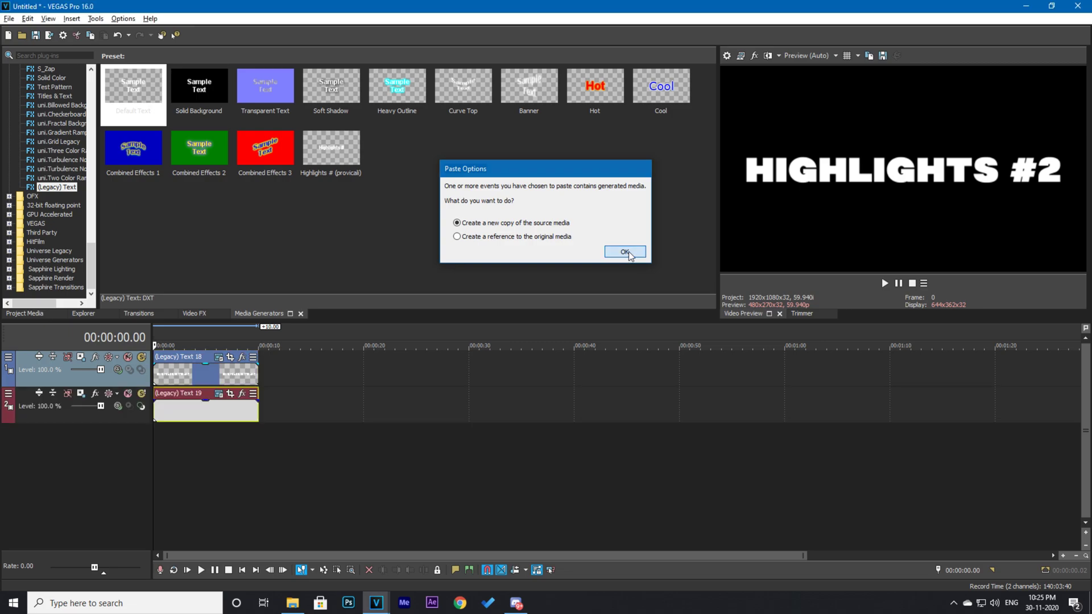
pyautogui.scroll(3, 257, 384)
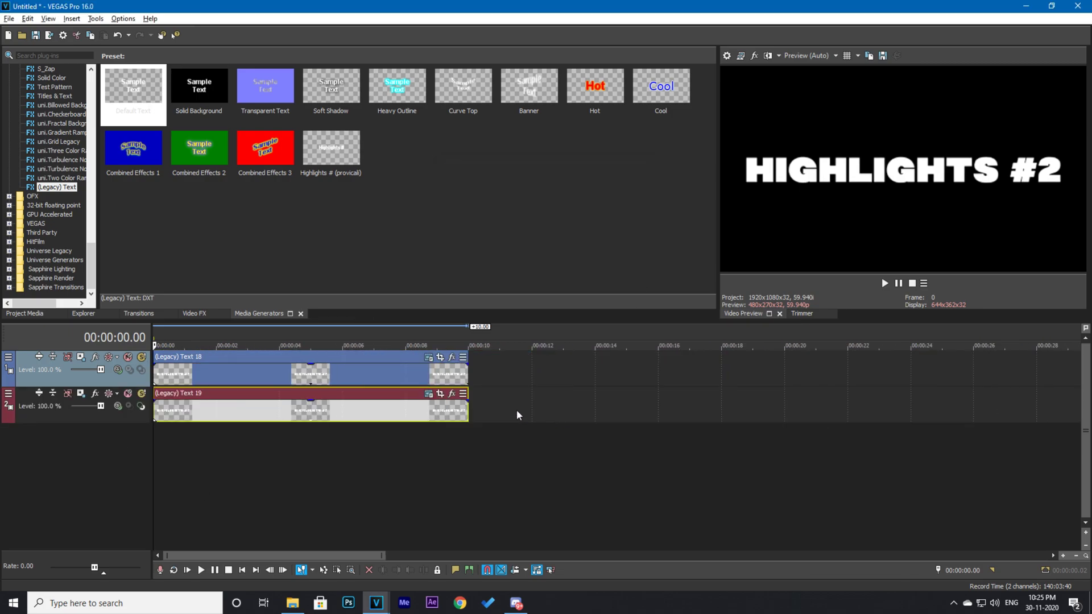
pyautogui.scroll(-3, 517, 409)
# Insert a new video track at the top and drop the noise clip onto it
pyautogui.rightClick(47, 438)
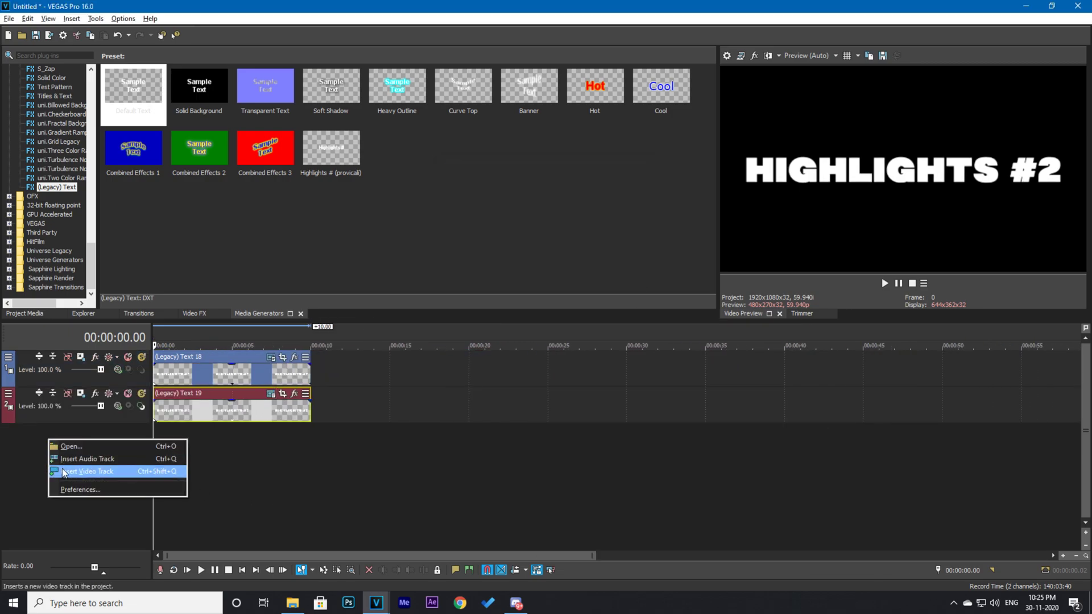
pyautogui.click(85, 471)
pyautogui.click(292, 604)
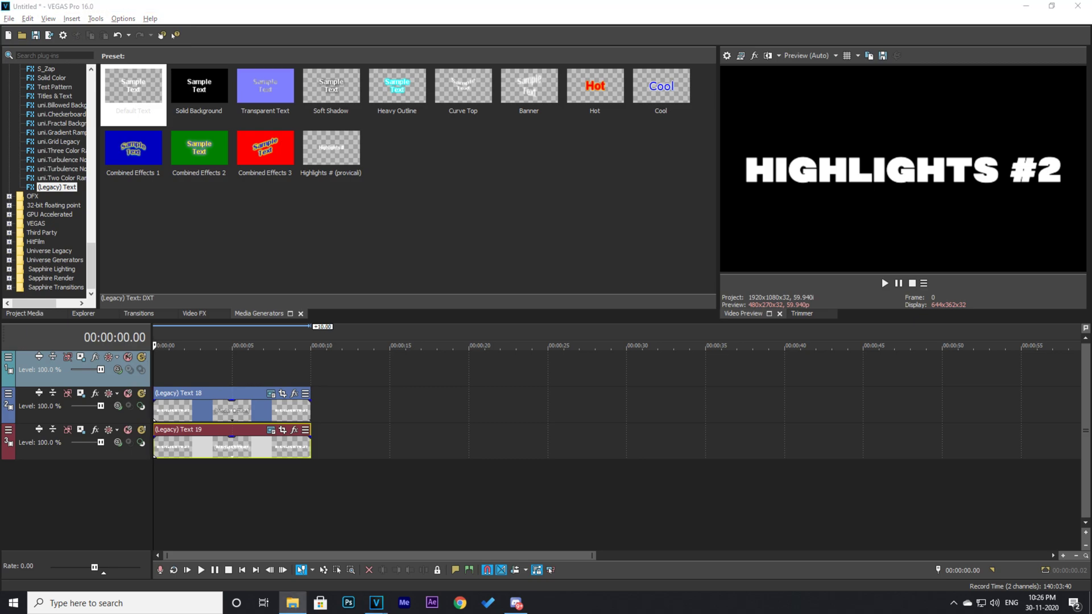
pyautogui.moveTo(145, 363); pyautogui.dragTo(171, 367)
pyautogui.click(263, 365)
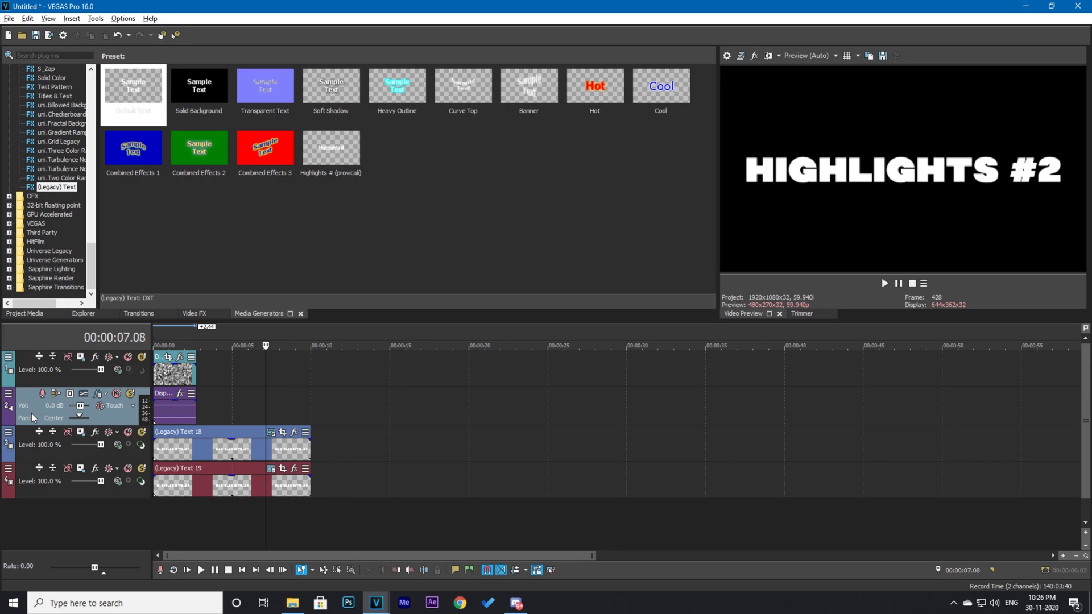
# Delete the noise audio track and set the top track's compositing mode to VEGAS Displacement Map
pyautogui.press('Delete')
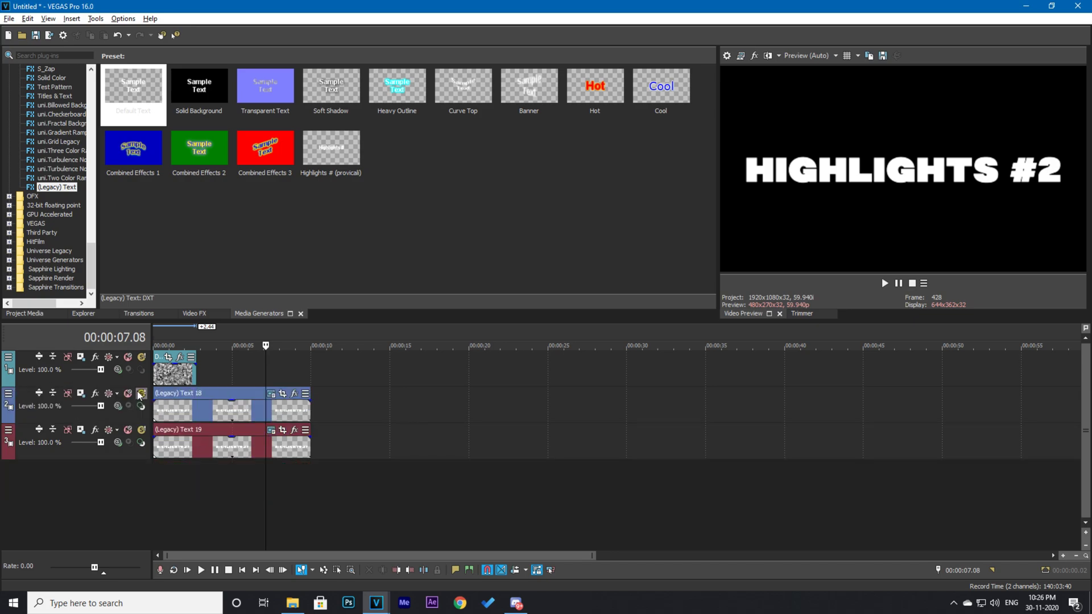
pyautogui.click(119, 372)
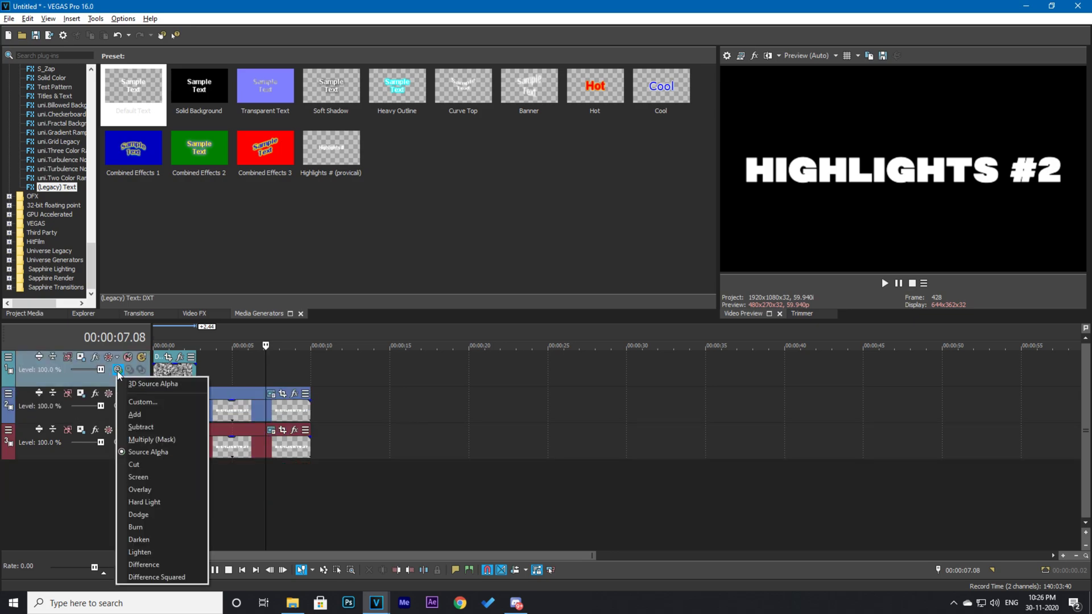
pyautogui.click(137, 403)
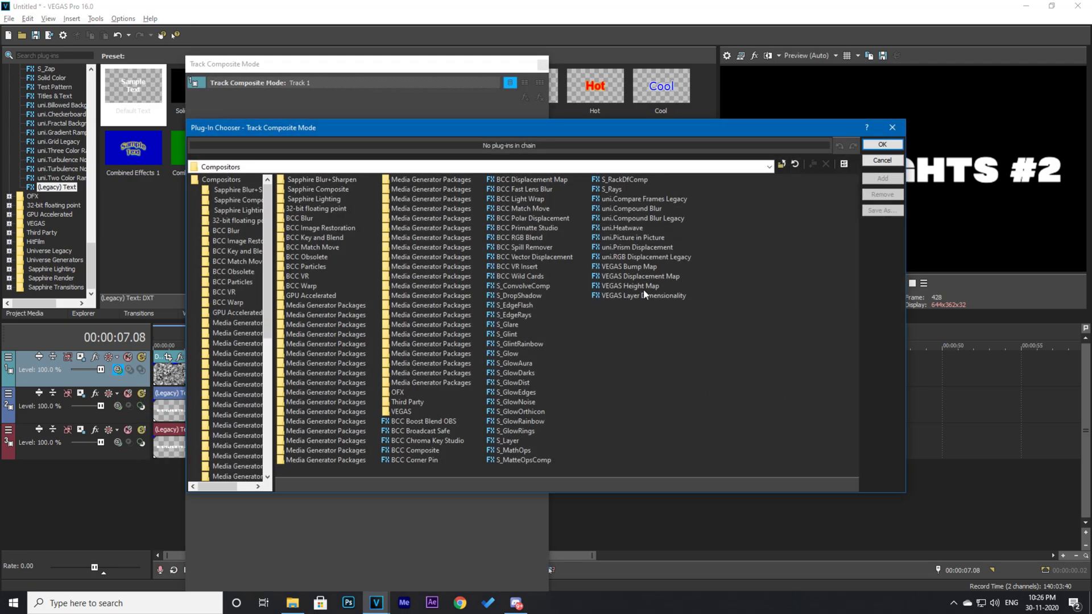
pyautogui.doubleClick(641, 276)
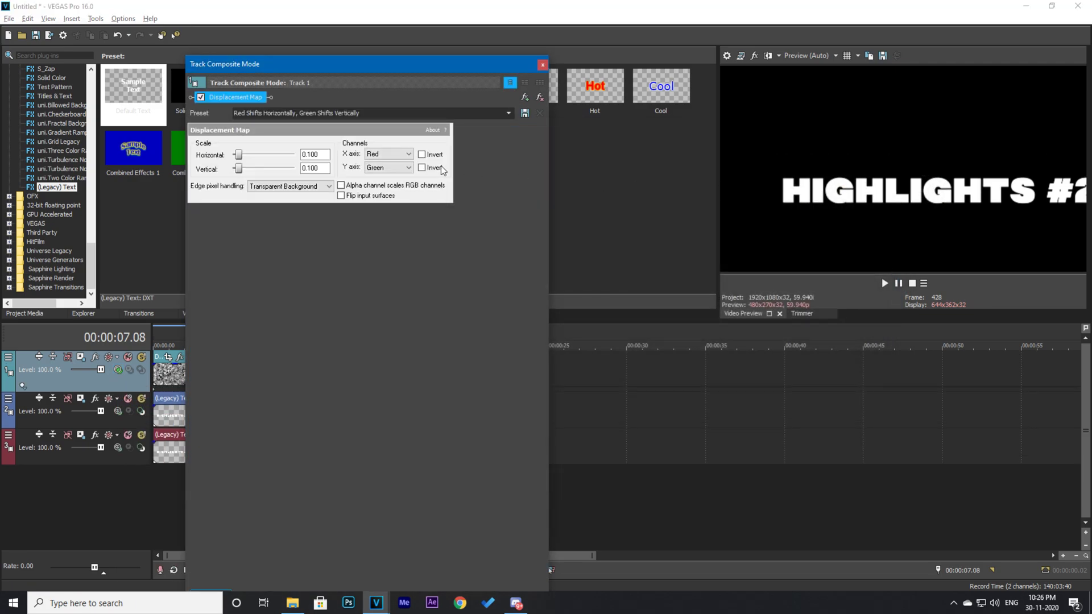
# Set the Displacement Map horizontal and vertical scale to 0.010
pyautogui.doubleClick(314, 154)
pyautogui.write('10')
pyautogui.doubleClick(315, 169)
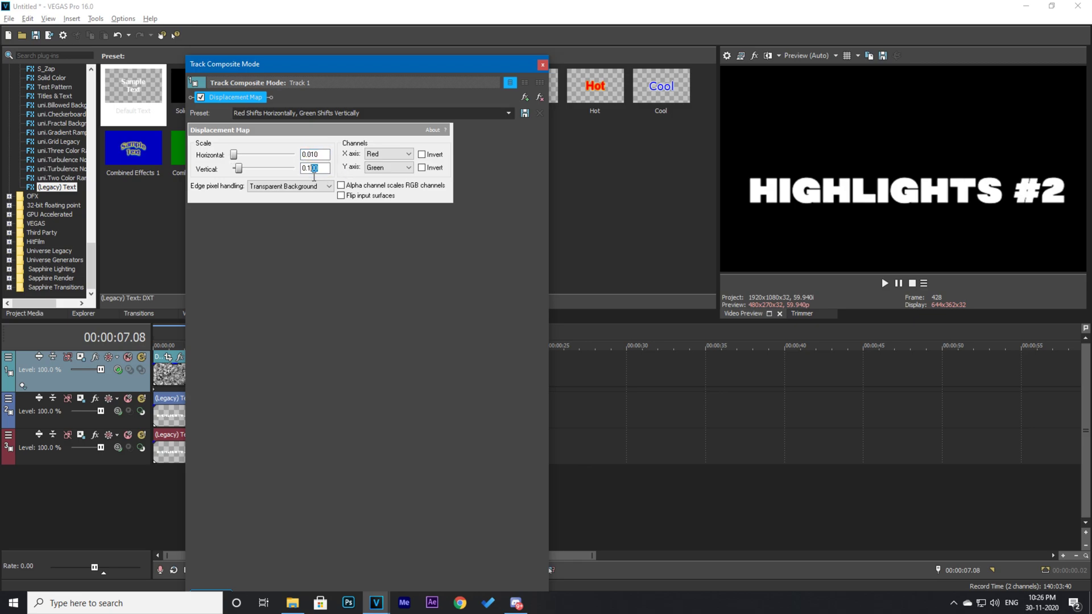
pyautogui.write('010')
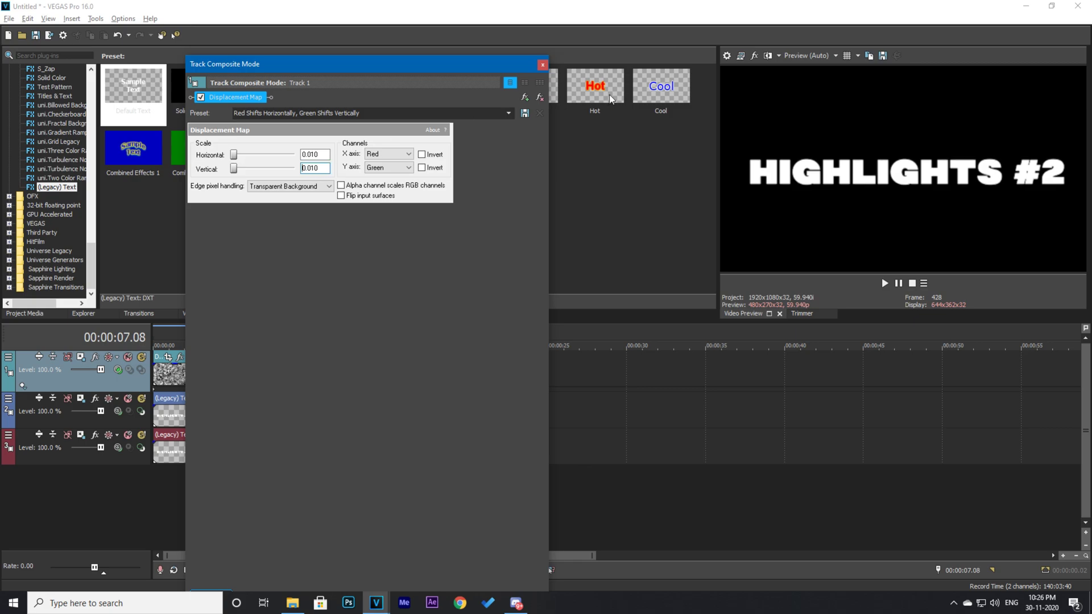
pyautogui.click(542, 66)
# Mark a time range over the noise clip and zoom the timeline to it
pyautogui.click(161, 363)
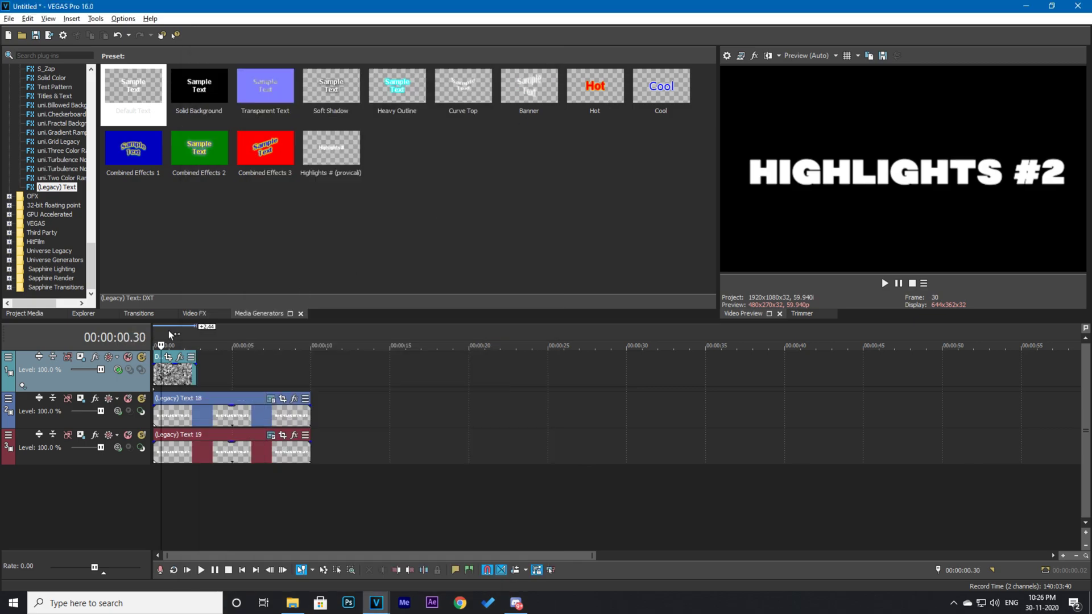
pyautogui.moveTo(199, 376); pyautogui.dragTo(260, 376)
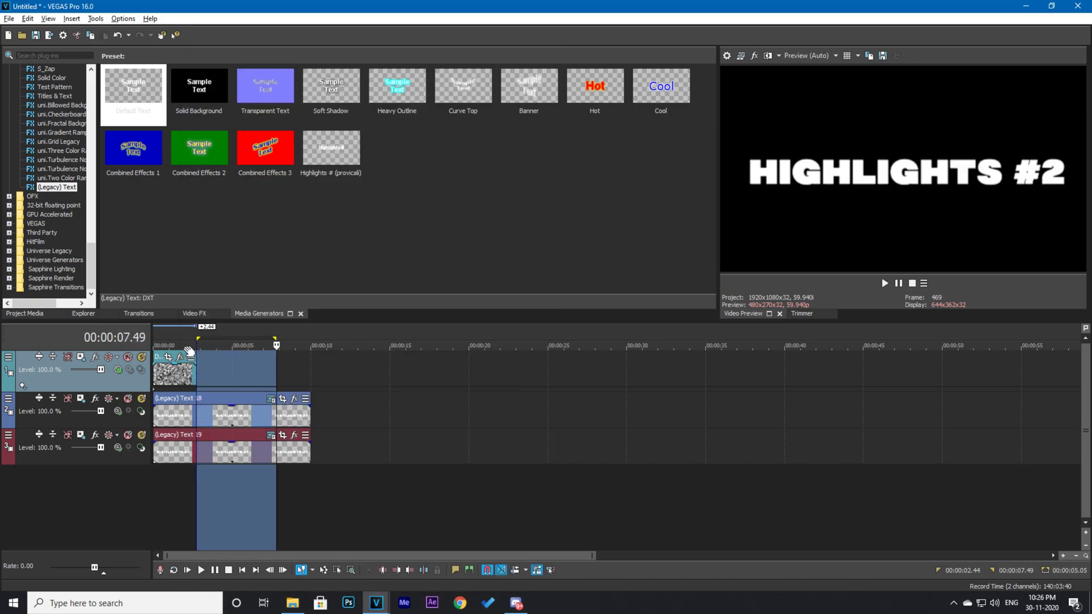
pyautogui.press('Home')
pyautogui.press('Up')
pyautogui.press('Up')
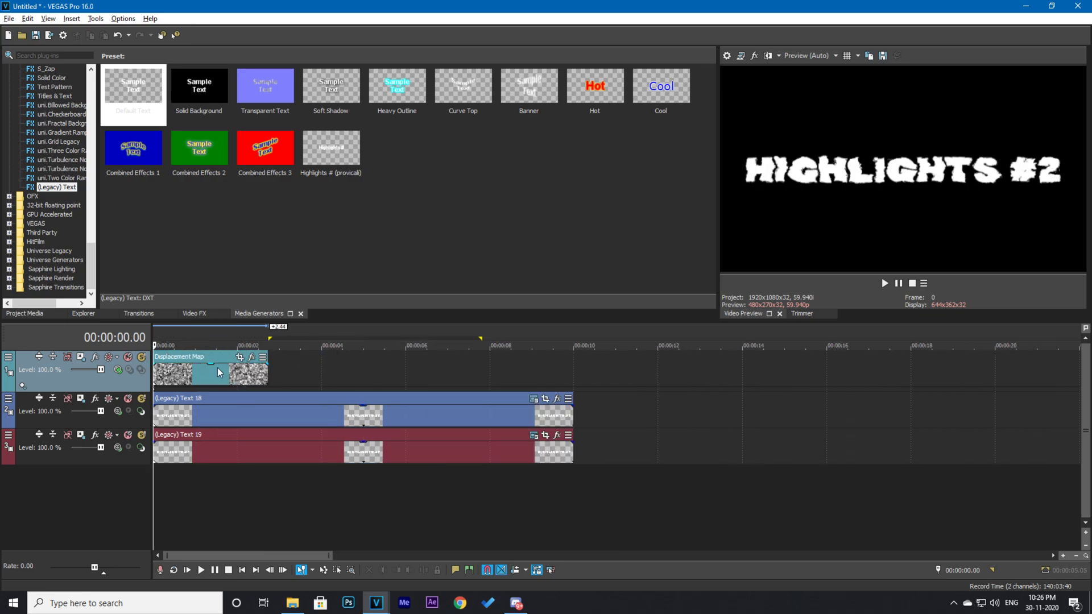
# Crop the noise event's Pan/Crop framing inward to about 219 by 123
pyautogui.click(243, 359)
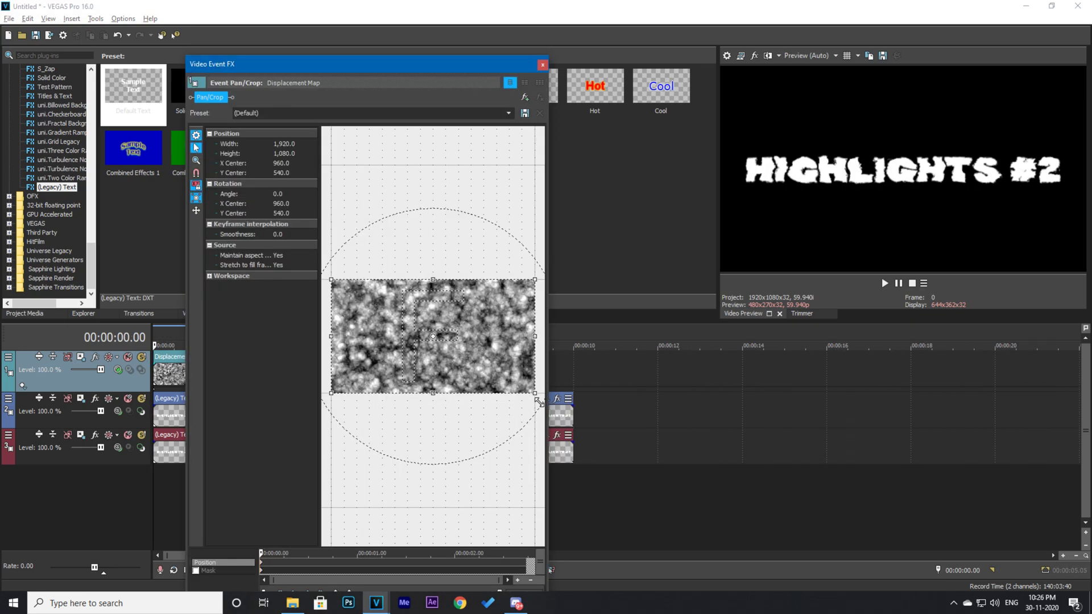
pyautogui.moveTo(539, 399); pyautogui.dragTo(468, 360)
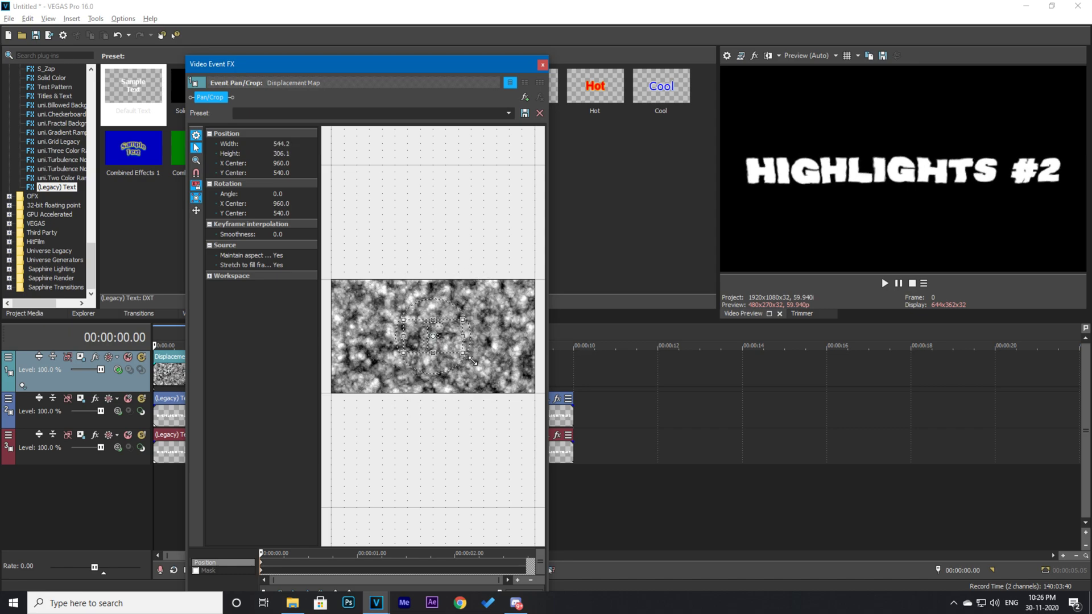
pyautogui.moveTo(471, 361); pyautogui.dragTo(450, 346)
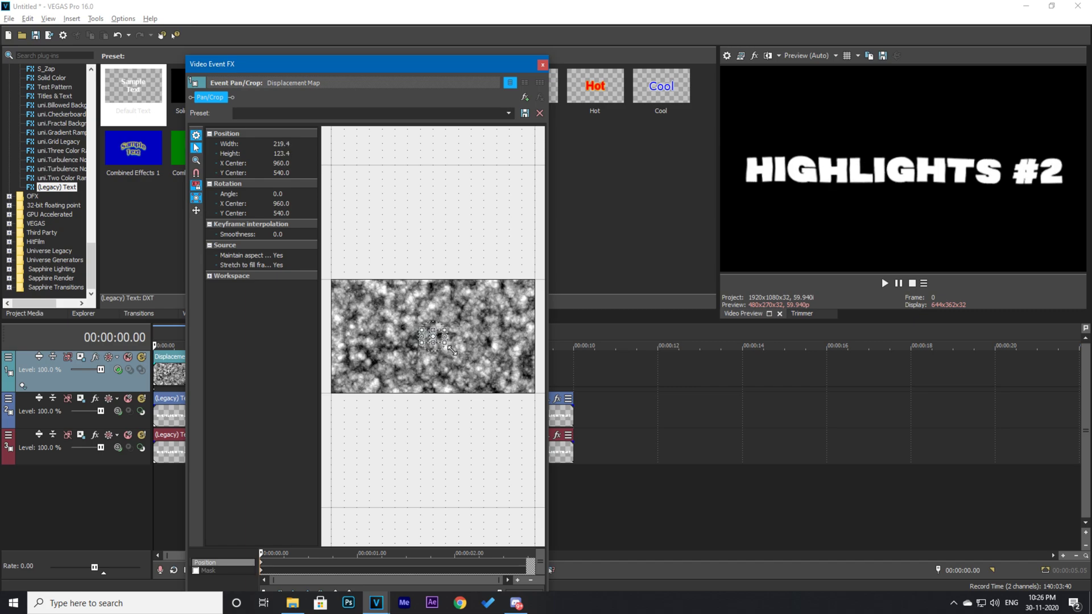
pyautogui.click(543, 64)
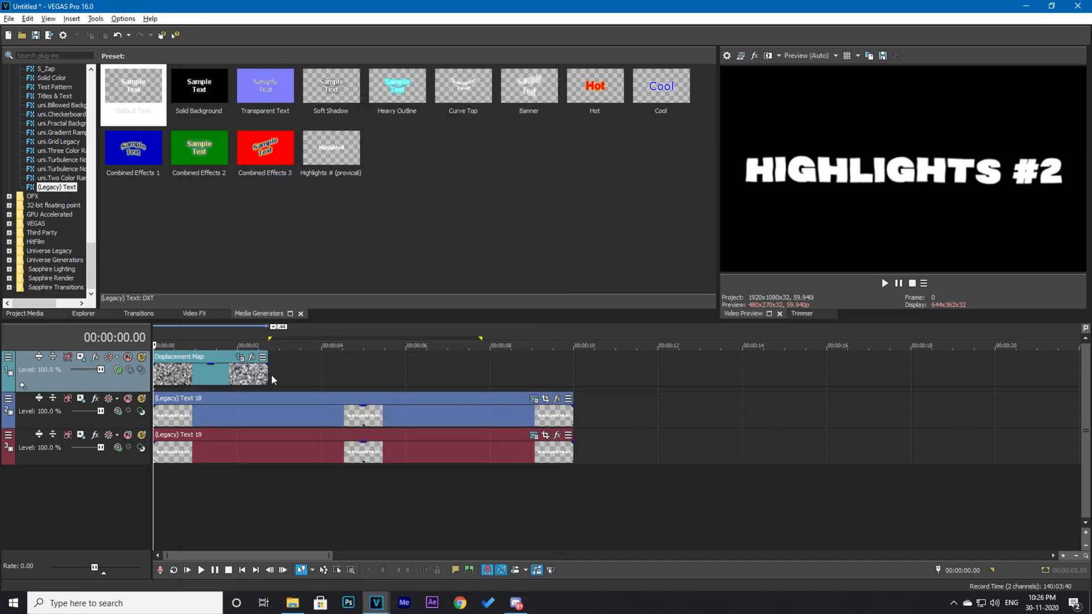
# Extend the noise event to match the title events' length
pyautogui.moveTo(269, 374); pyautogui.dragTo(574, 375)
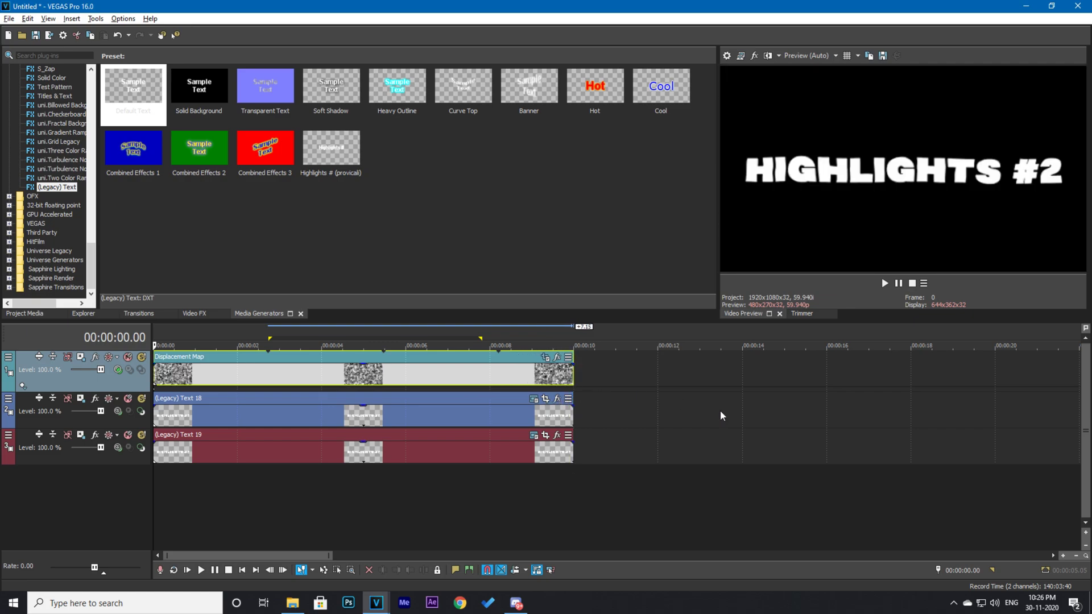
pyautogui.click(573, 338)
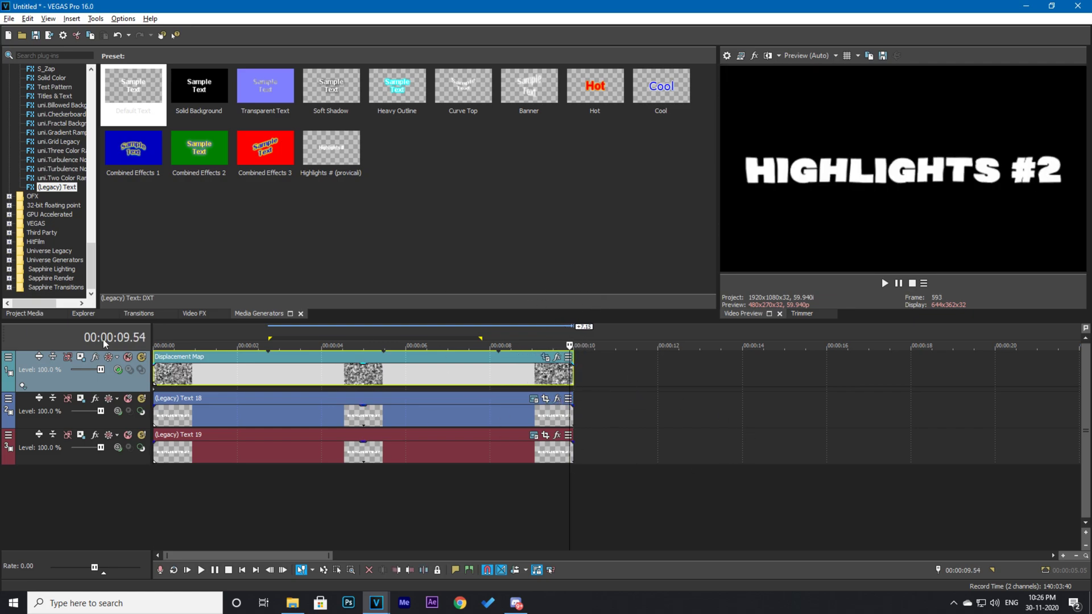
pyautogui.click(160, 338)
pyautogui.scroll(2, 226, 369)
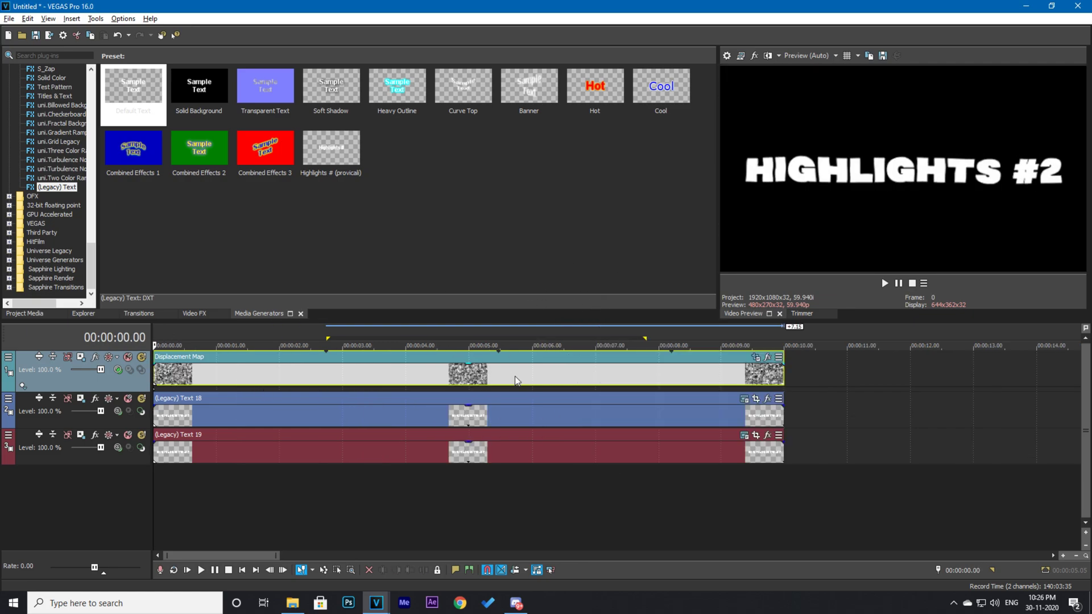
# Add a velocity envelope to the Displacement Map event and set its point to reverse velocity
pyautogui.rightClick(226, 369)
pyautogui.moveTo(303, 472)
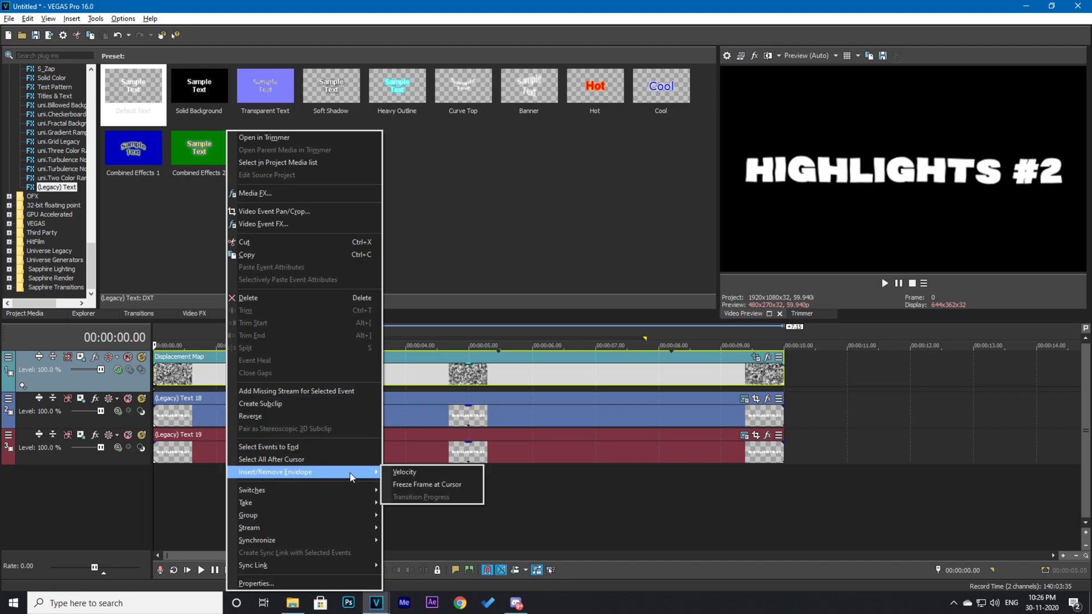
pyautogui.click(403, 472)
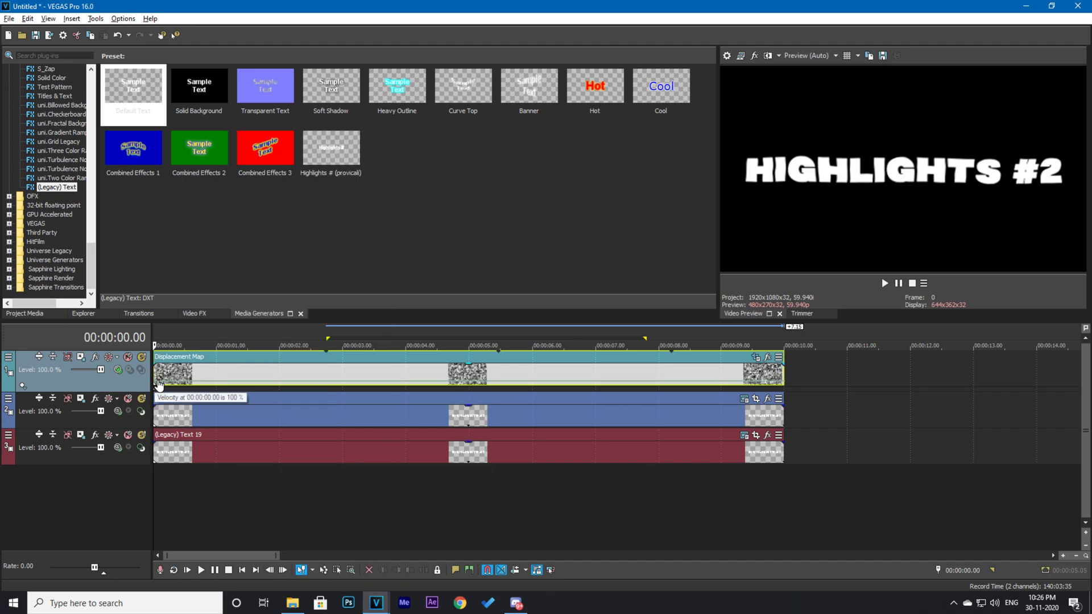
pyautogui.rightClick(159, 385)
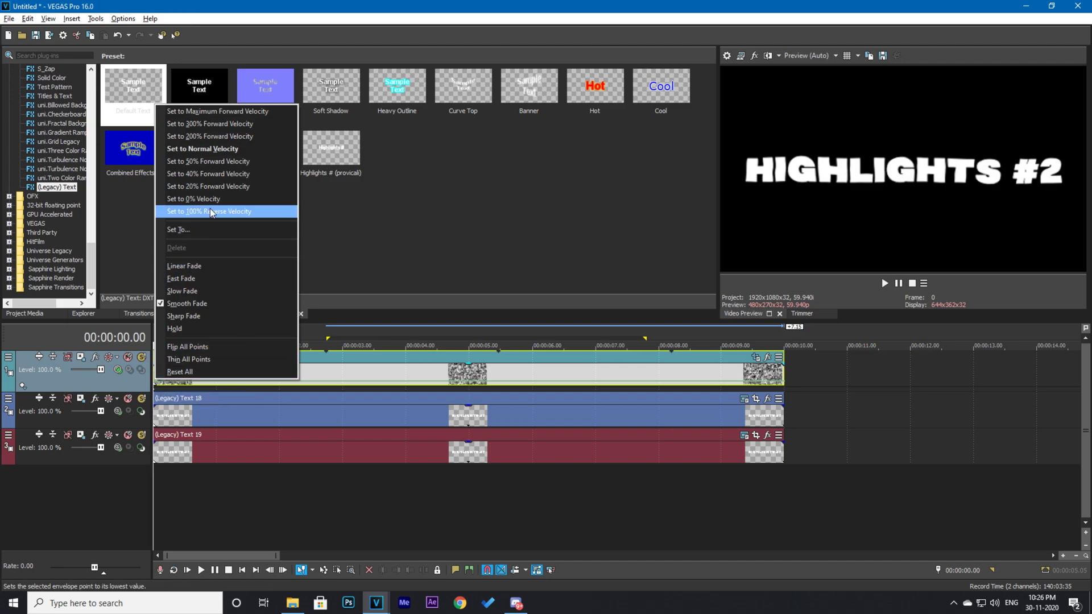
pyautogui.click(196, 199)
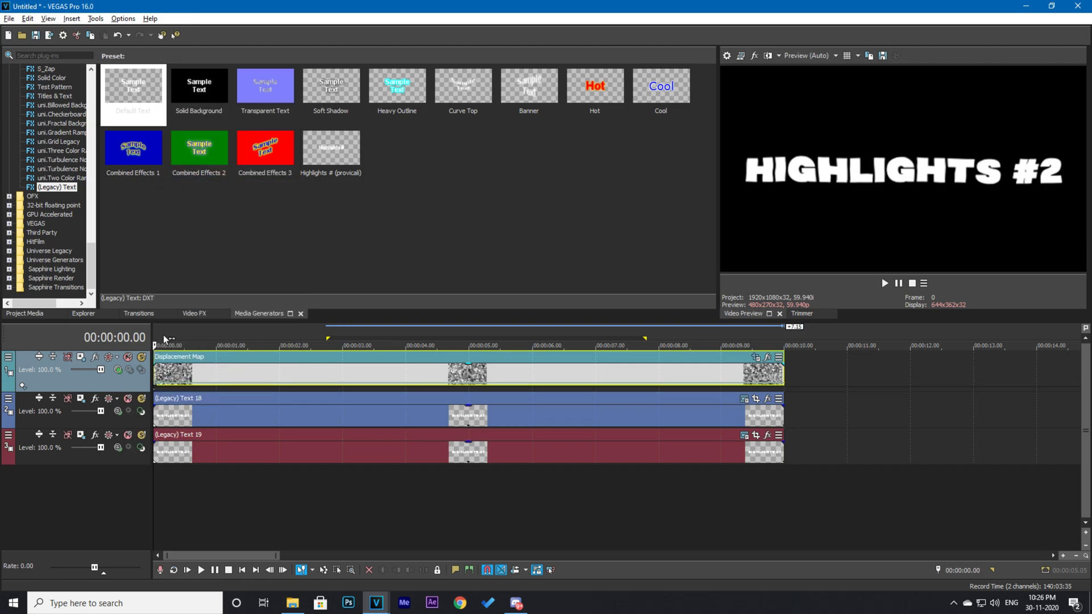
pyautogui.click(161, 512)
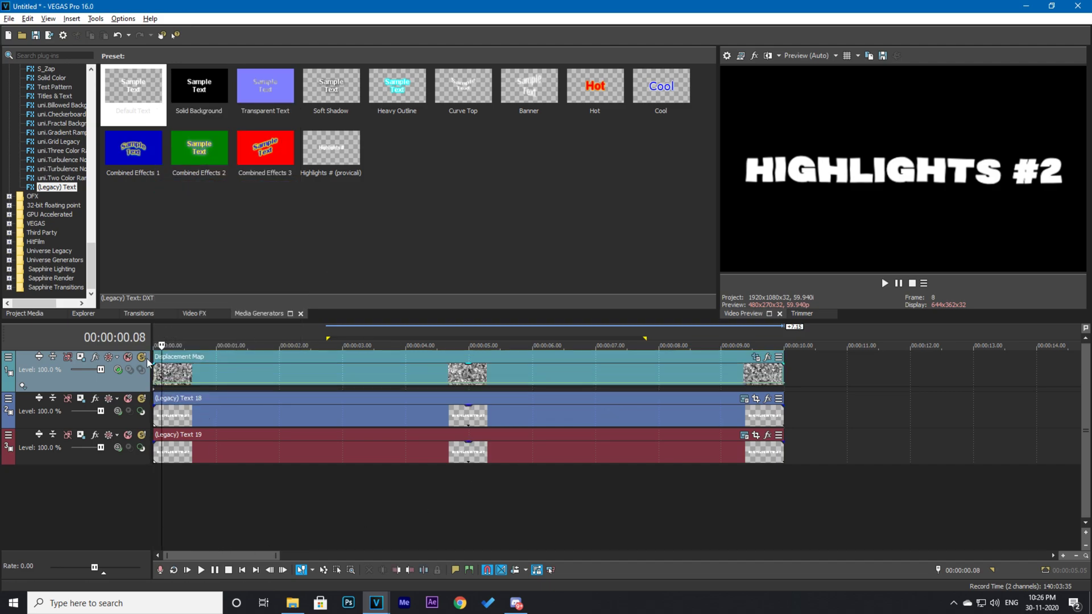
pyautogui.click(885, 282)
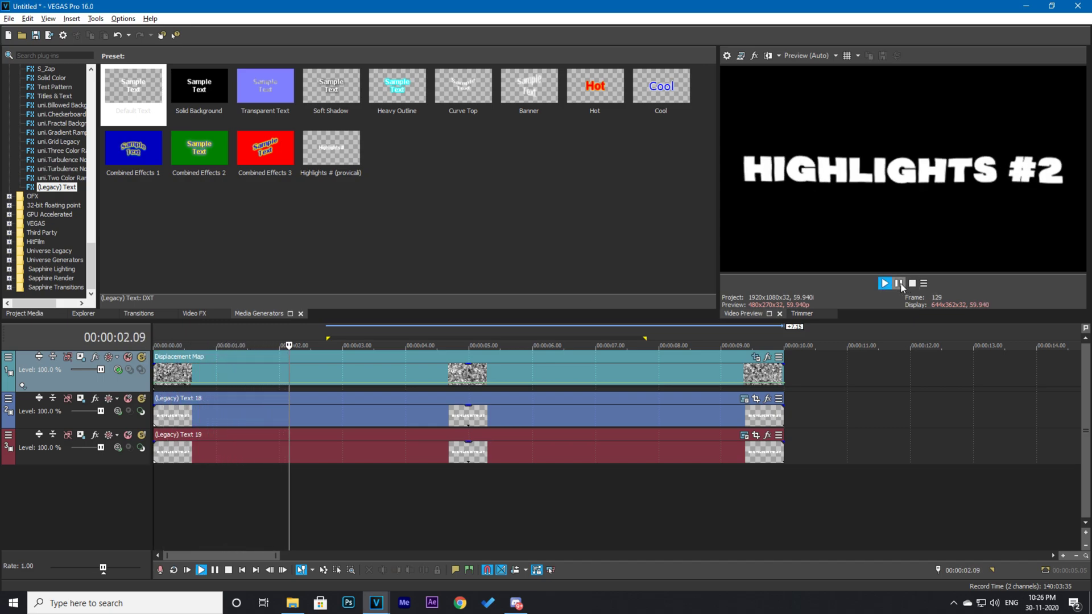
pyautogui.click(901, 282)
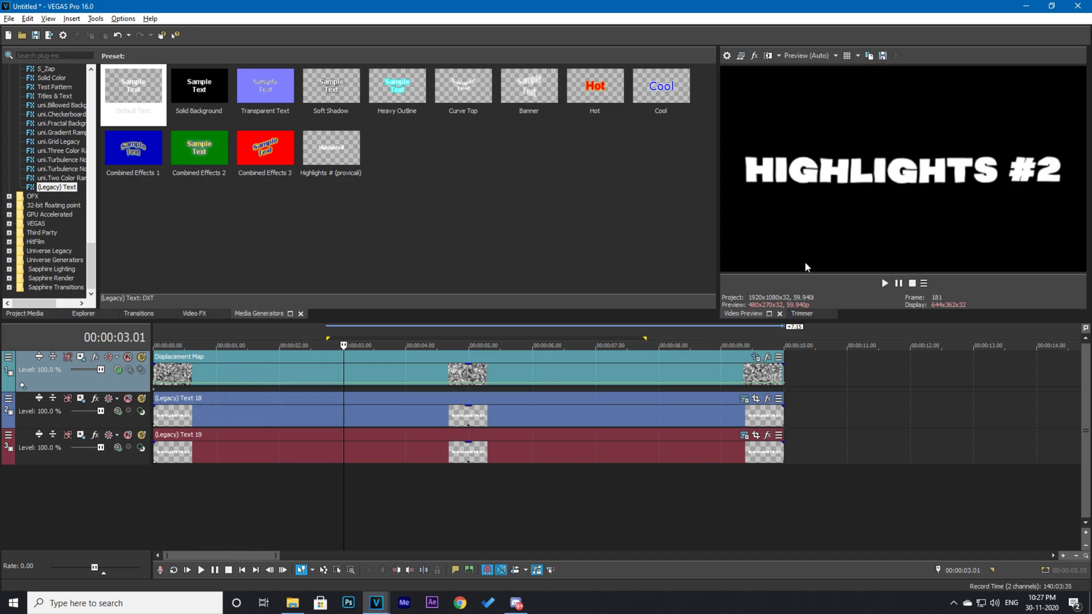
pyautogui.click(158, 344)
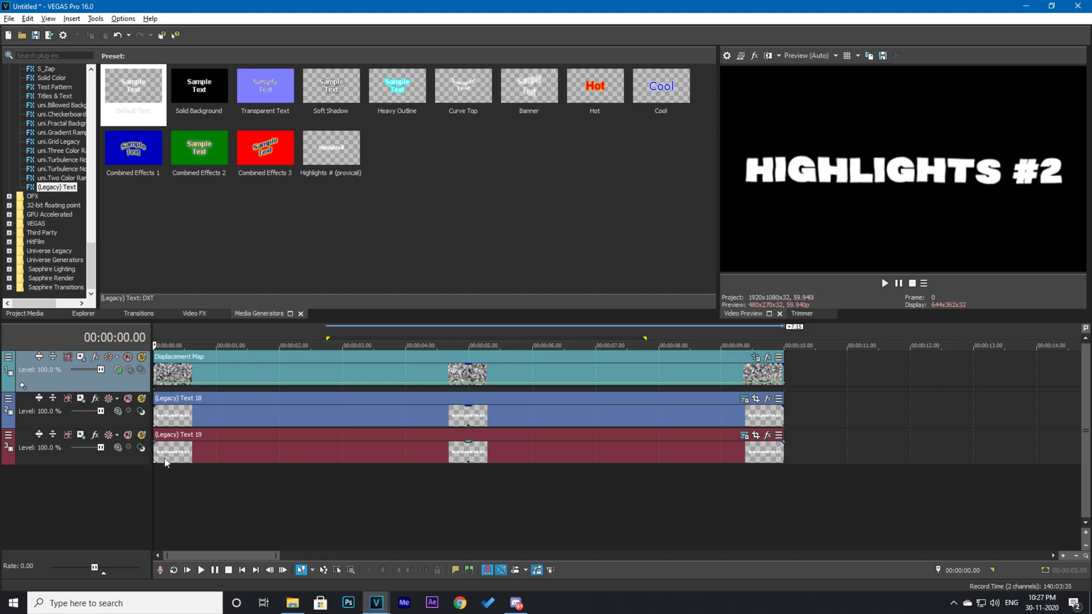
pyautogui.click(308, 451)
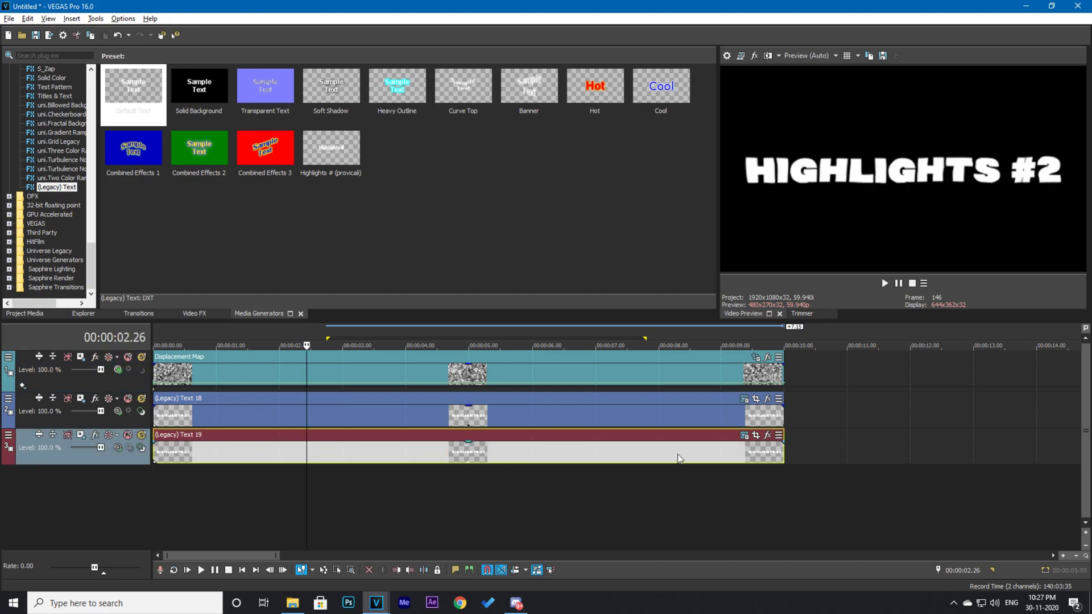
pyautogui.click(757, 435)
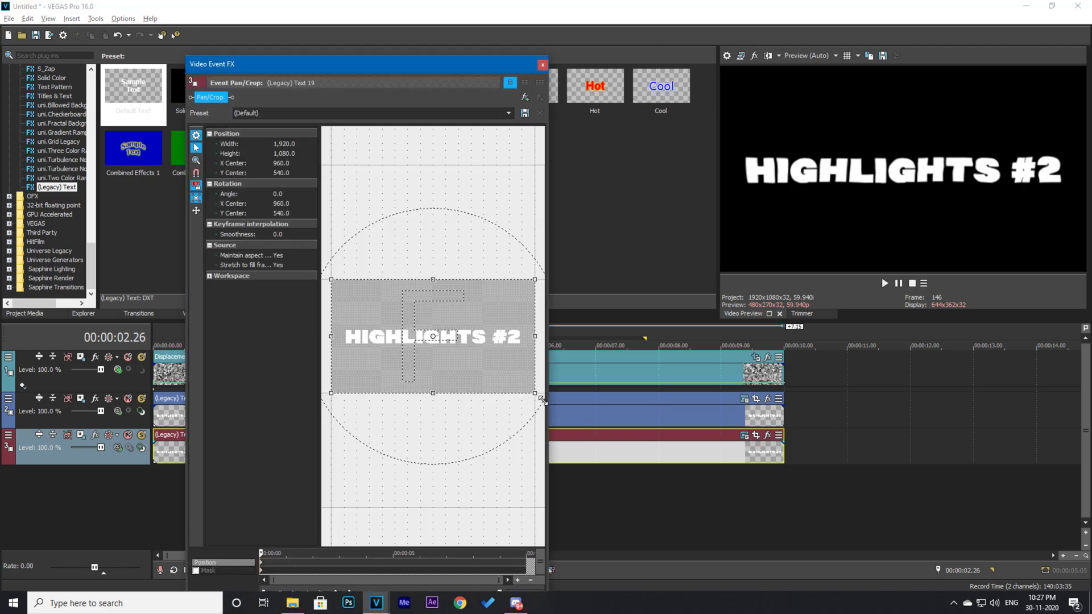
# Shrink the Text 19 Pan/Crop frame slightly to about 1843.6 by 1037
pyautogui.moveTo(536, 393); pyautogui.dragTo(539, 398)
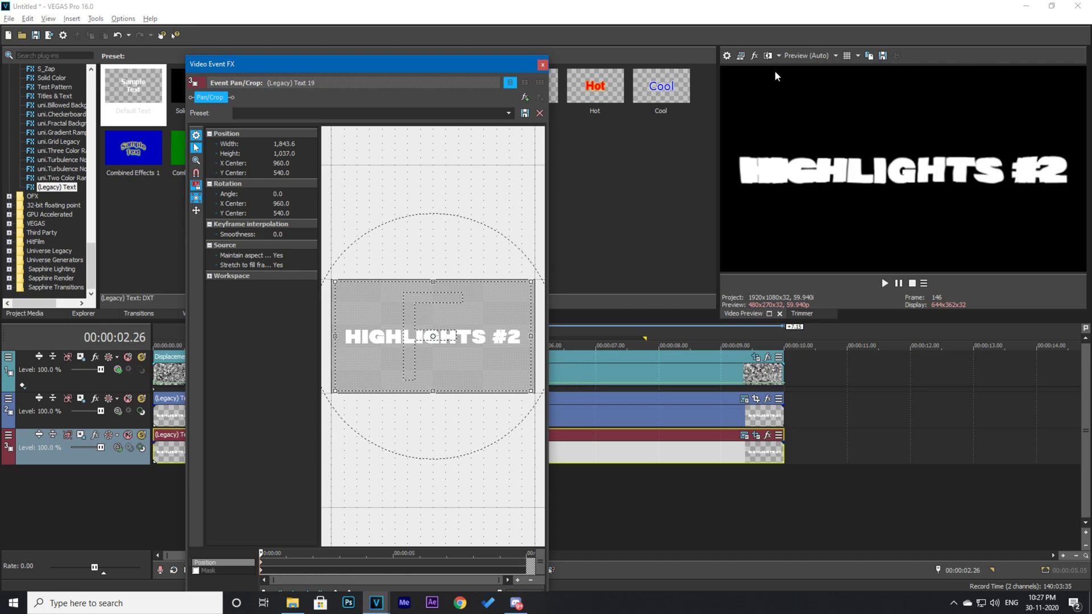
pyautogui.click(543, 65)
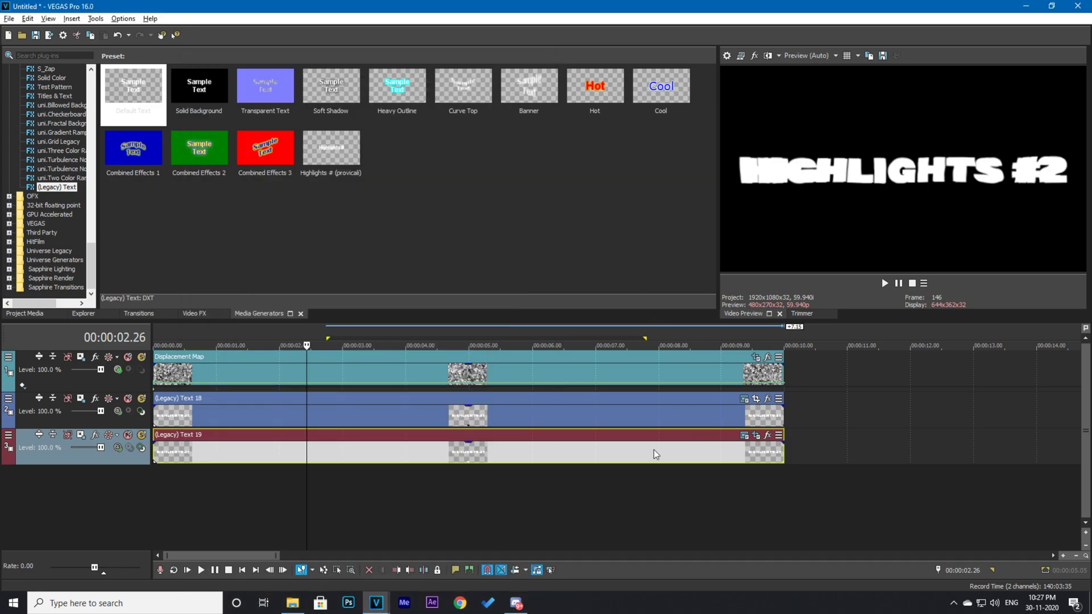
pyautogui.click(746, 437)
pyautogui.click(756, 436)
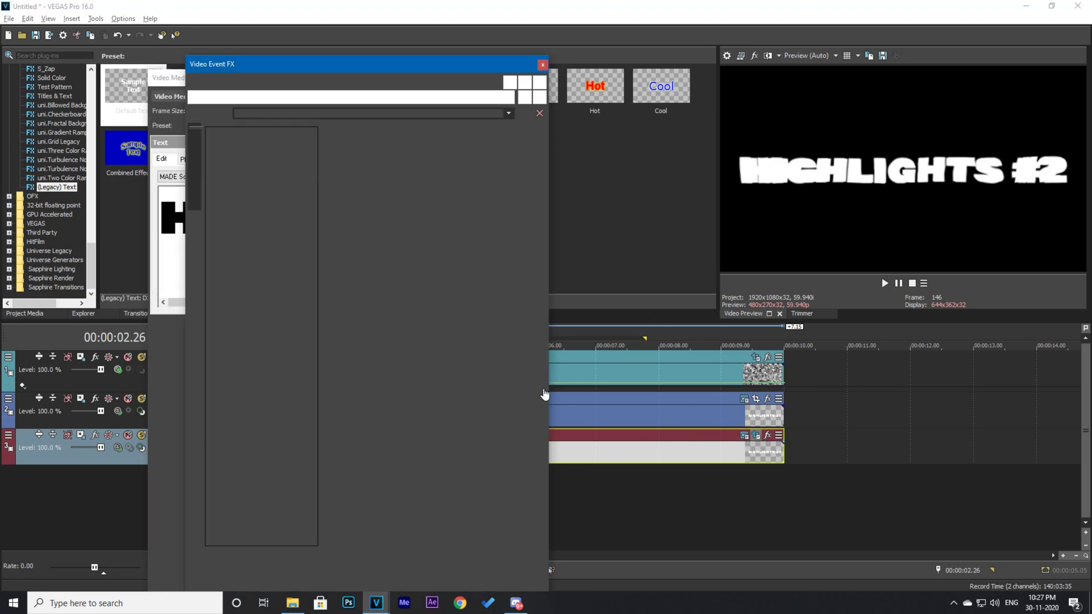
pyautogui.moveTo(535, 394); pyautogui.dragTo(540, 397)
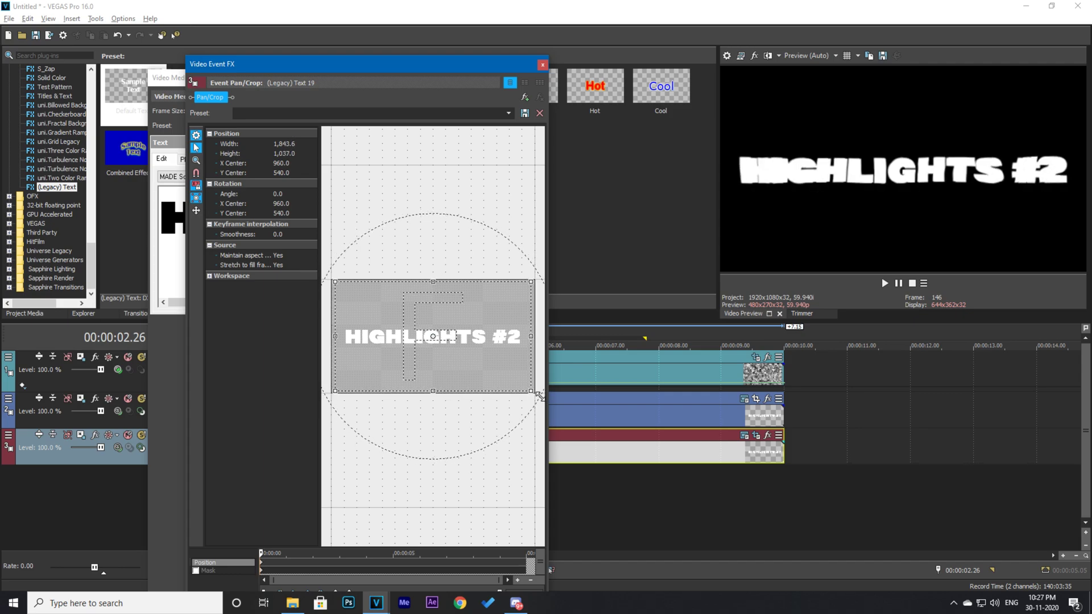
pyautogui.click(544, 65)
# Set the Text 19 text colour to red (255, 13, 13) in its generator properties
pyautogui.click(445, 80)
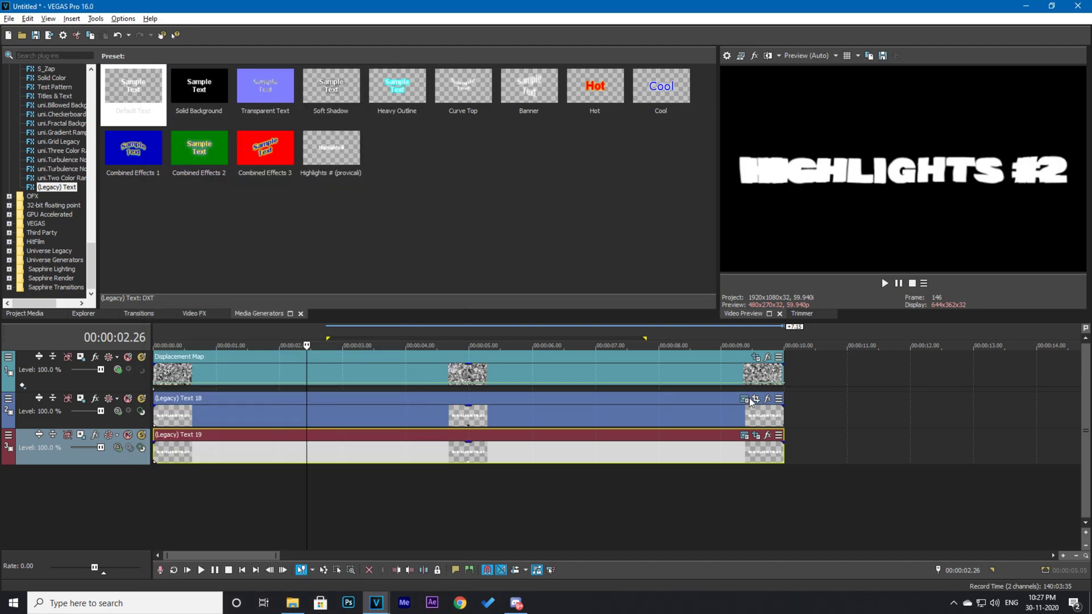
pyautogui.click(643, 388)
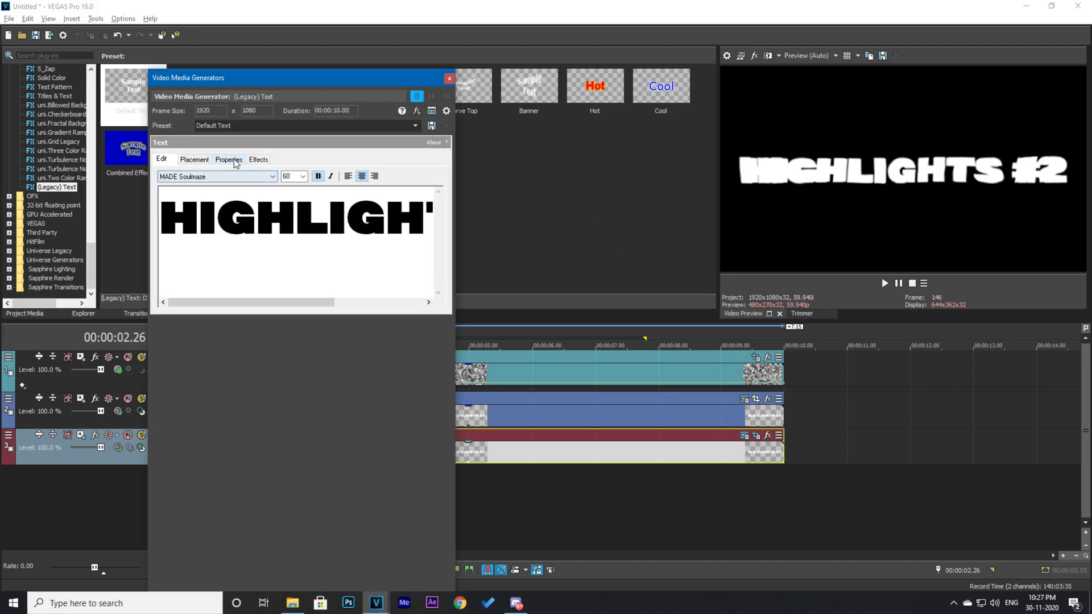
pyautogui.click(227, 160)
pyautogui.click(286, 224)
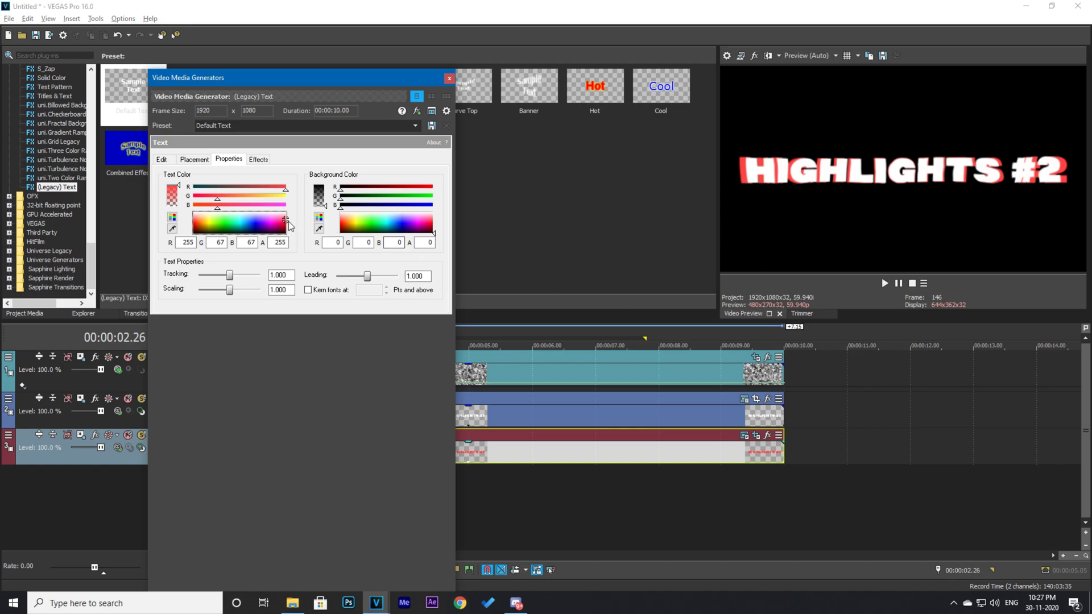
pyautogui.click(288, 225)
pyautogui.click(288, 222)
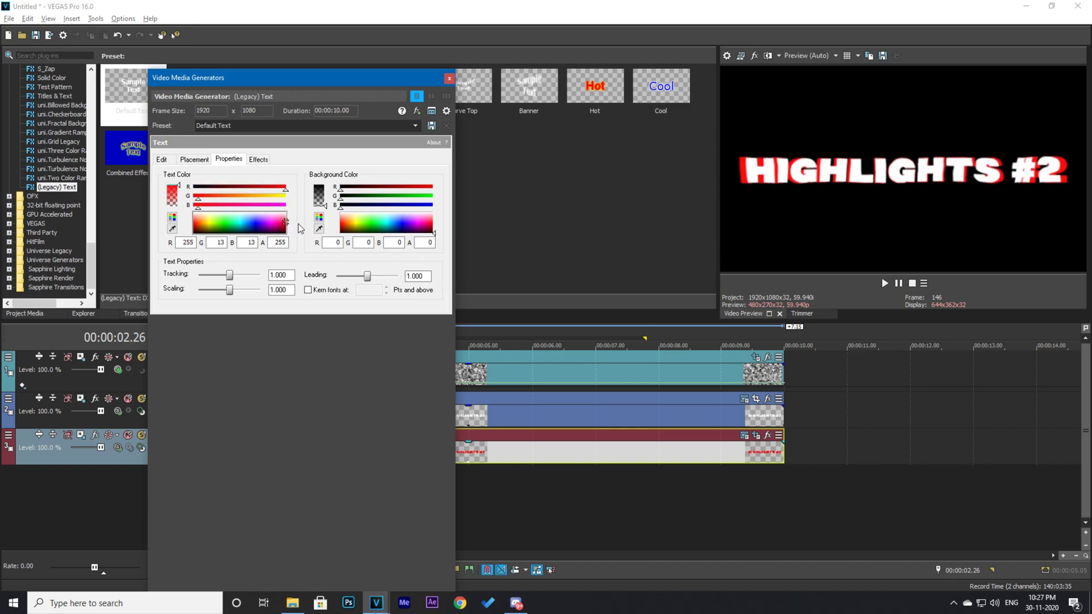
pyautogui.click(449, 78)
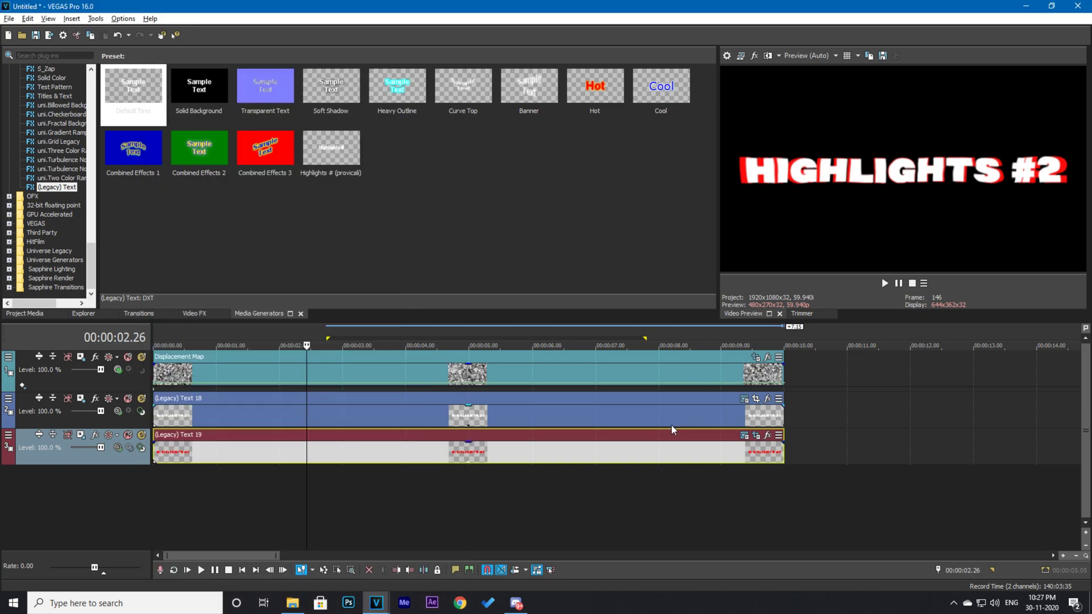
# Add a Pan/Crop keyframe near 1.51 s enlarging the Text 18 frame to about 2267 by 1275
pyautogui.click(764, 407)
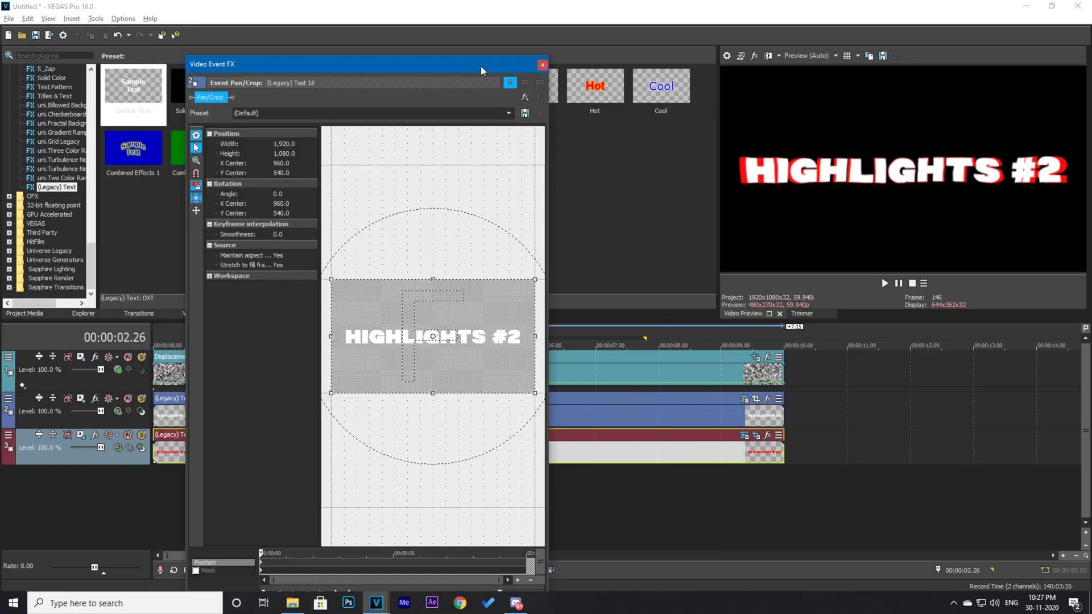
pyautogui.moveTo(480, 65); pyautogui.dragTo(484, 44)
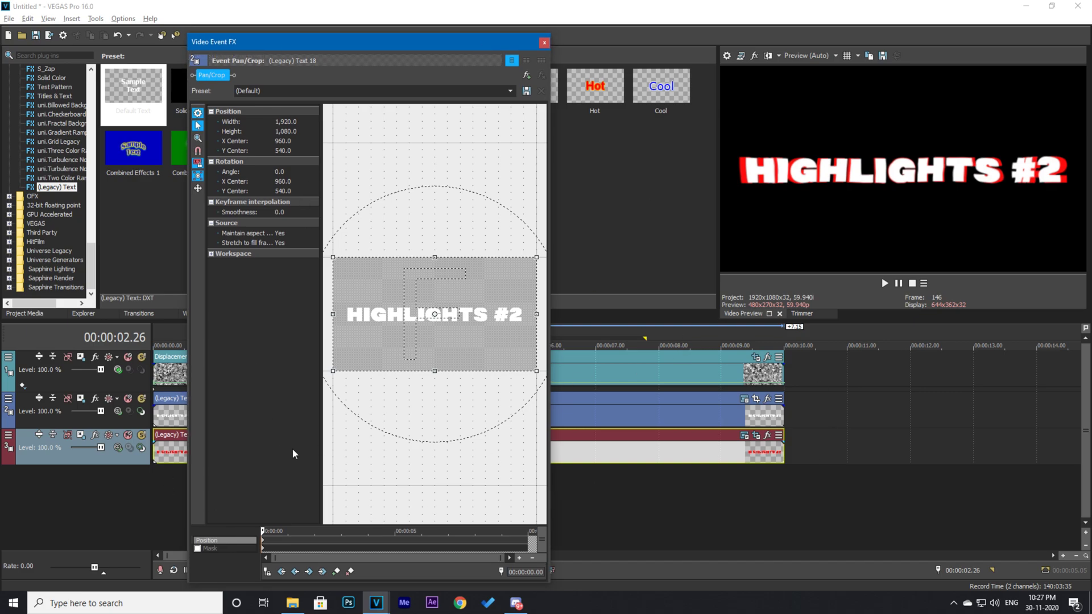
pyautogui.click(321, 546)
pyautogui.moveTo(321, 547); pyautogui.dragTo(311, 547)
pyautogui.scroll(-1, 529, 386)
pyautogui.moveTo(515, 360); pyautogui.dragTo(535, 382)
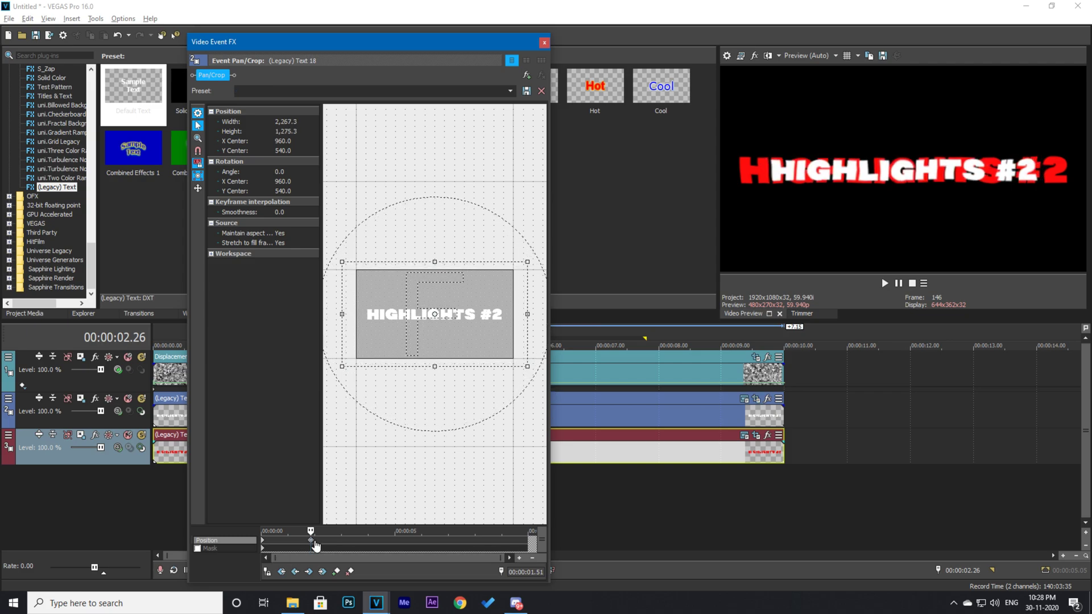
# Copy the zoom-out keyframe for reuse
pyautogui.rightClick(311, 541)
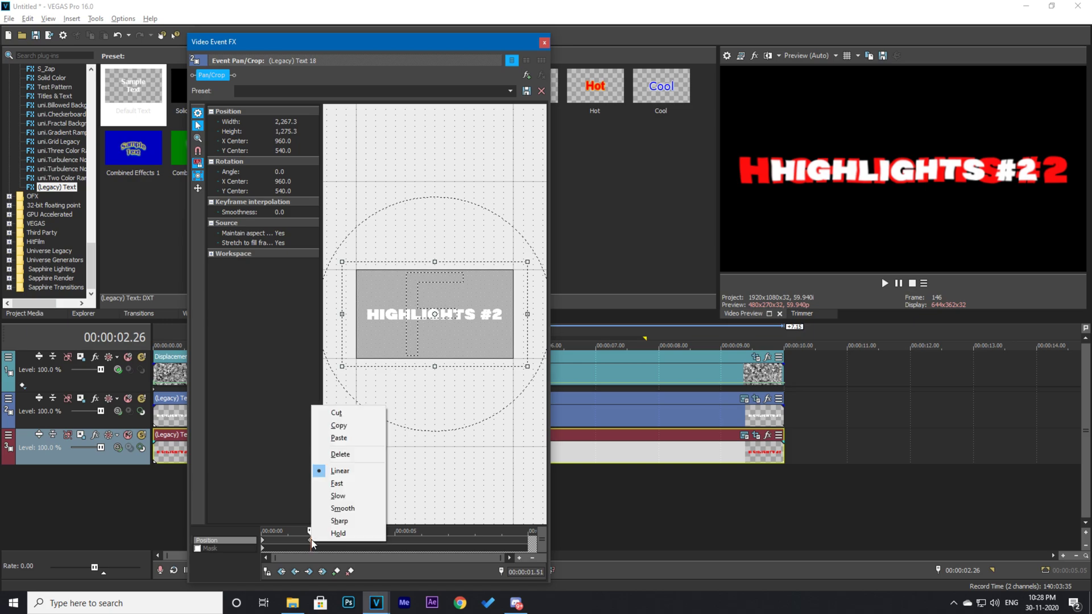
pyautogui.click(351, 430)
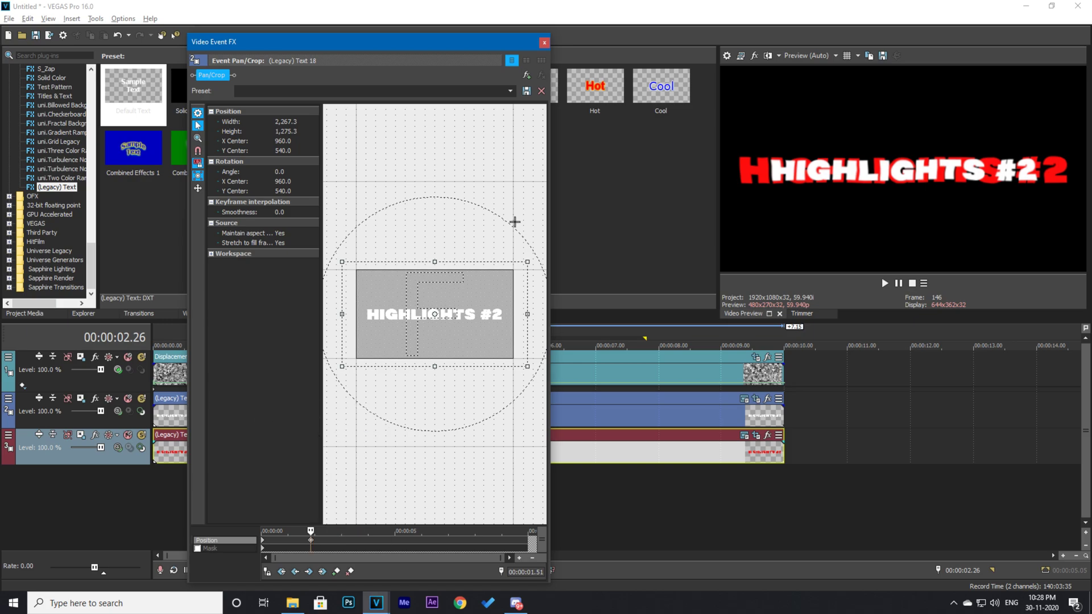
pyautogui.click(545, 42)
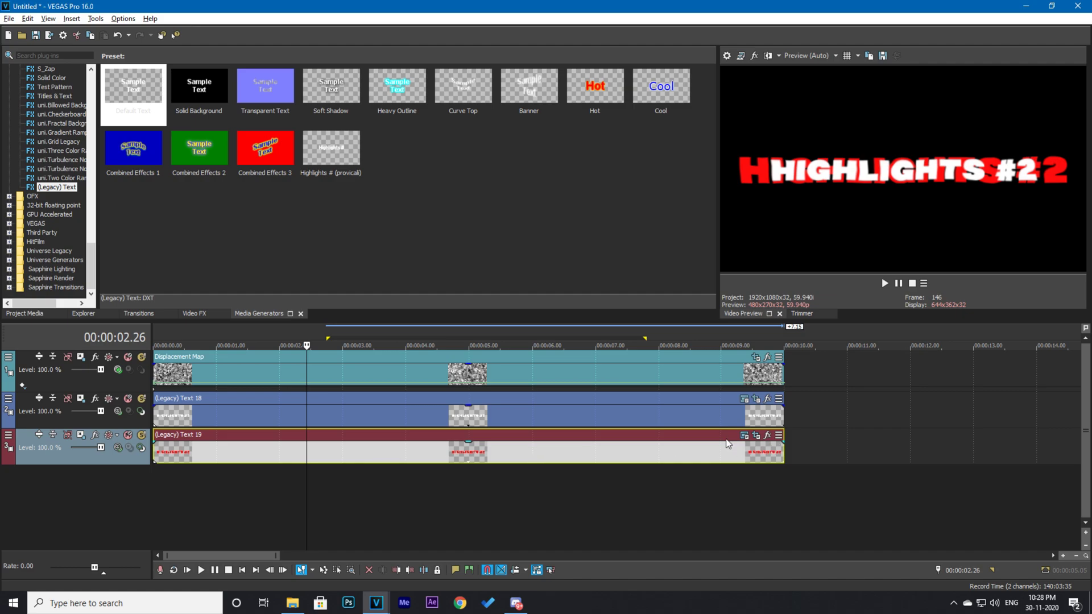
# Paste the zoom-out keyframe into Text 19's Pan/Crop at about 2.54 s
pyautogui.click(767, 436)
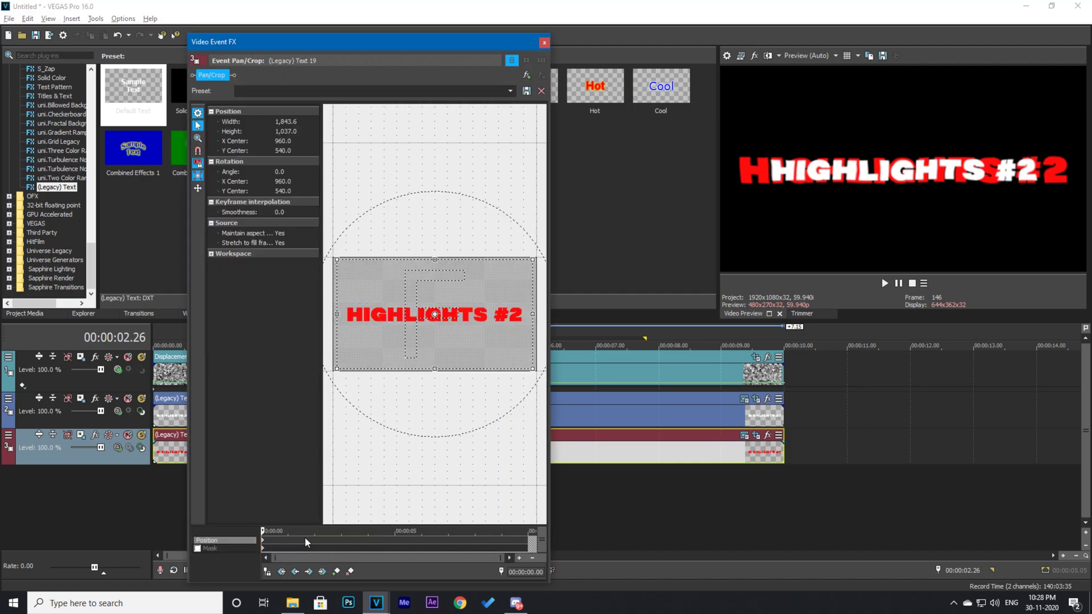
pyautogui.click(304, 543)
pyautogui.click(340, 544)
pyautogui.rightClick(338, 544)
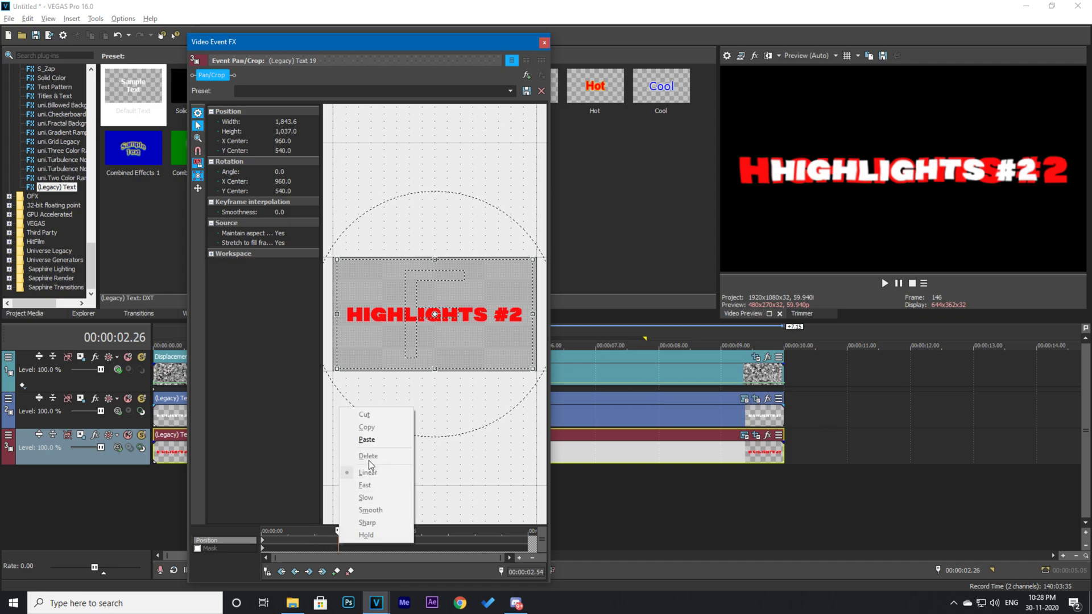
pyautogui.click(376, 444)
pyautogui.click(542, 43)
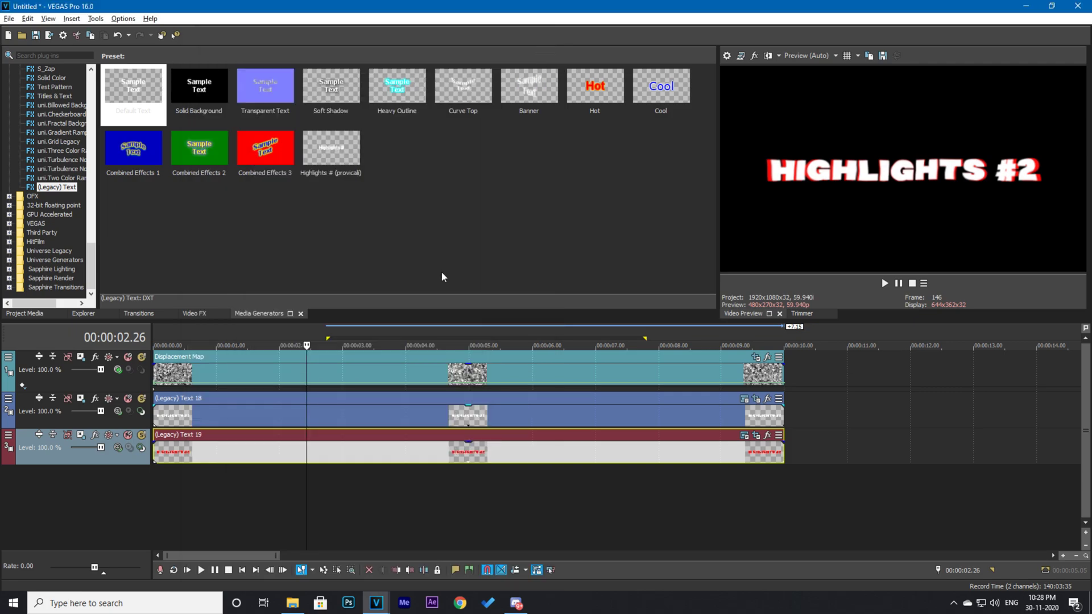
# Play the glitch title to about 3 s, pause, and select the Legacy Text 18 track
pyautogui.click(163, 333)
pyautogui.click(887, 282)
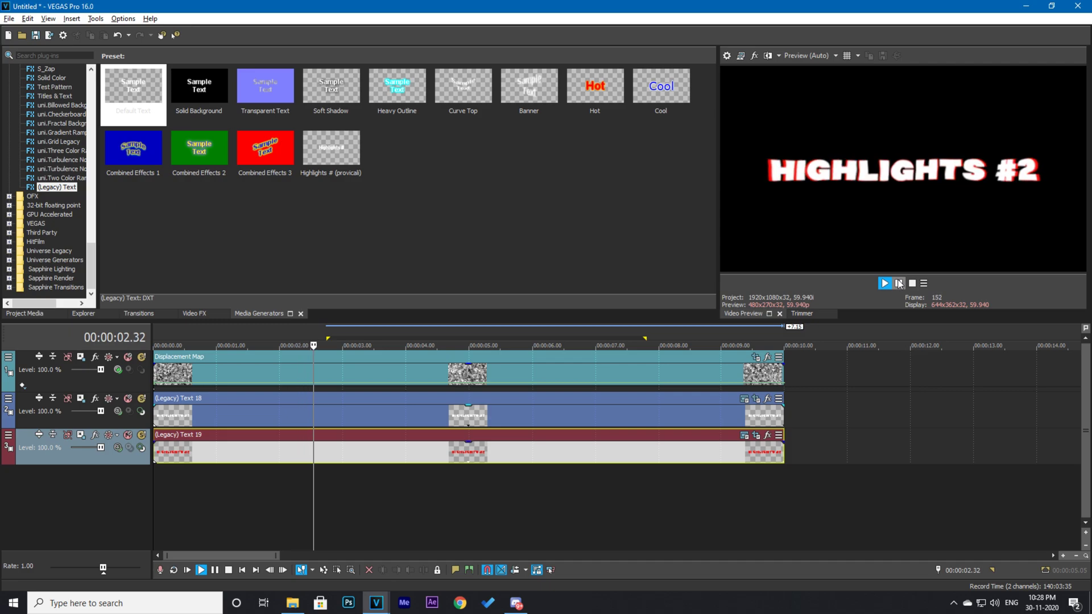
pyautogui.click(900, 282)
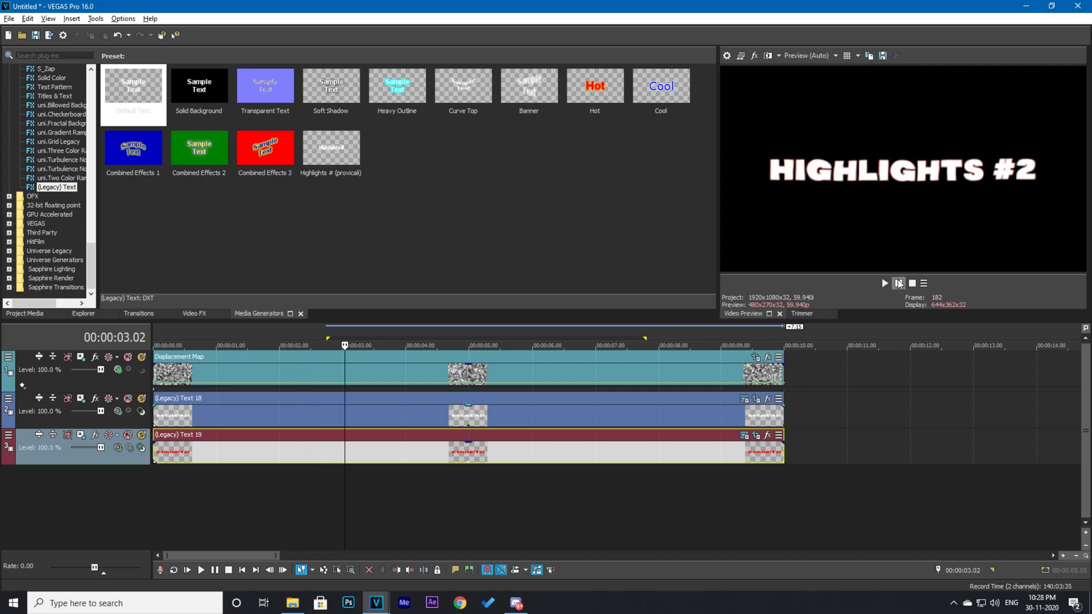
pyautogui.click(43, 427)
# In Legacy Text 18 Pan/Crop, zoom the end keyframe out to a 15360-wide frame tilted -25.5° and copy it
pyautogui.click(762, 405)
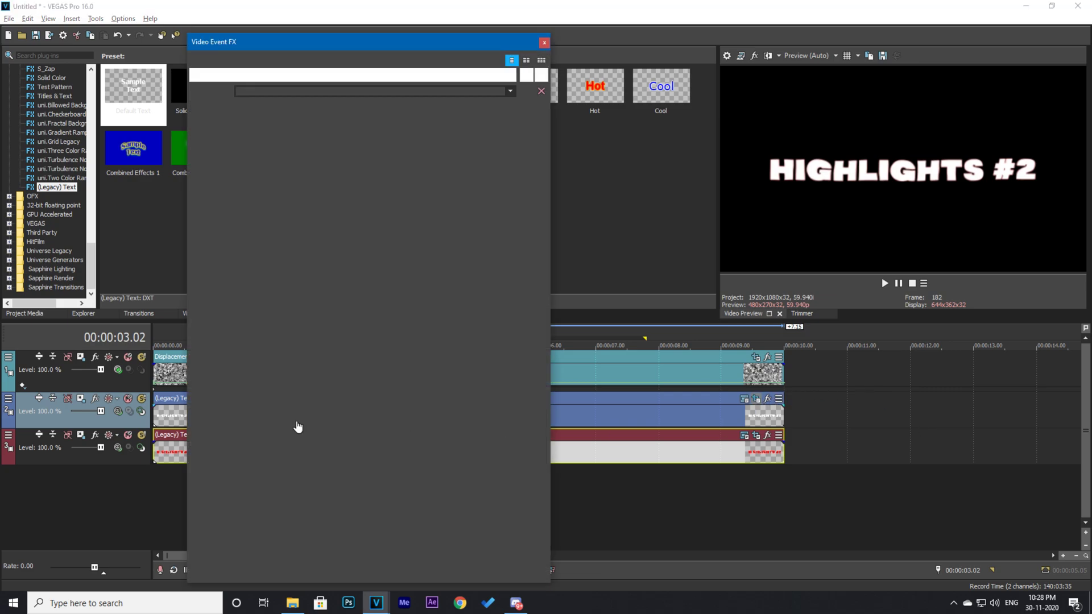
pyautogui.scroll(-1, 425, 468)
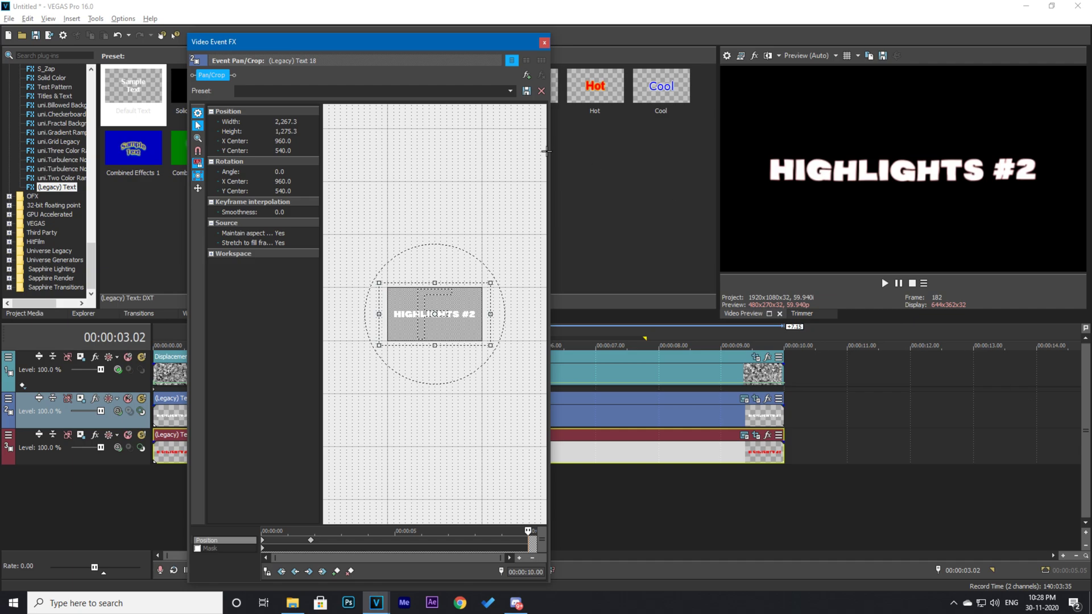
pyautogui.scroll(-2, 466, 306)
pyautogui.scroll(-2, 466, 305)
pyautogui.scroll(-1, 467, 288)
pyautogui.scroll(2, 467, 288)
pyautogui.scroll(-3, 466, 288)
pyautogui.scroll(-1, 454, 332)
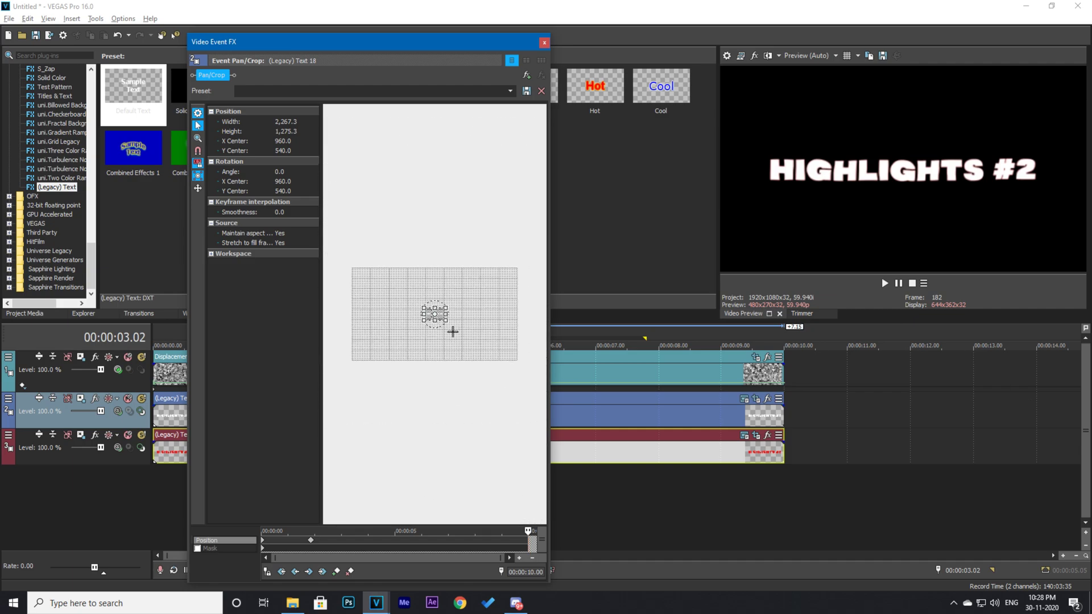
pyautogui.moveTo(453, 330); pyautogui.dragTo(512, 358)
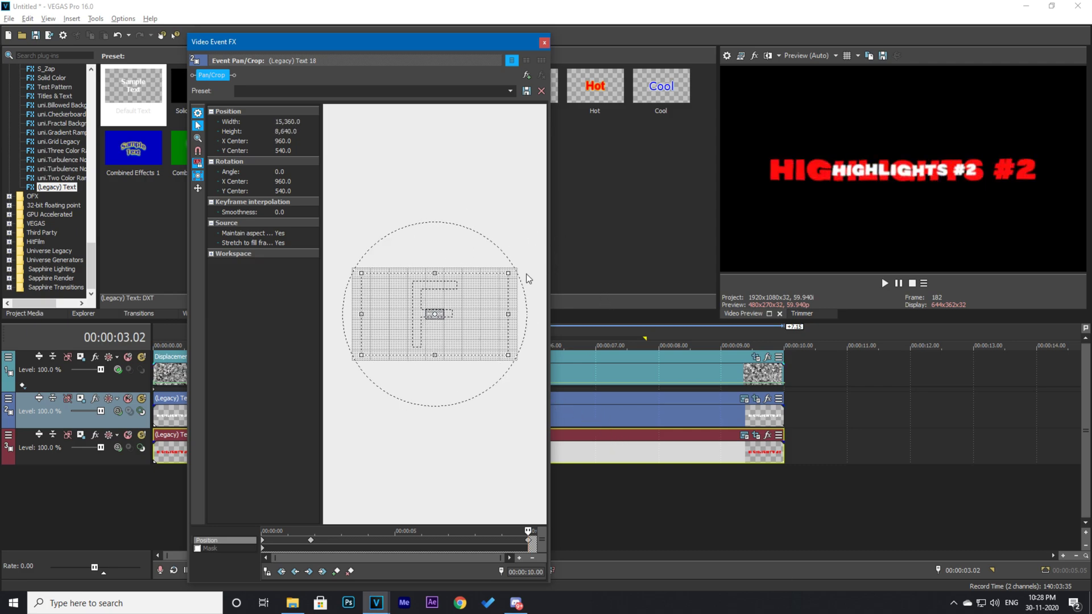
pyautogui.moveTo(520, 289); pyautogui.dragTo(543, 208)
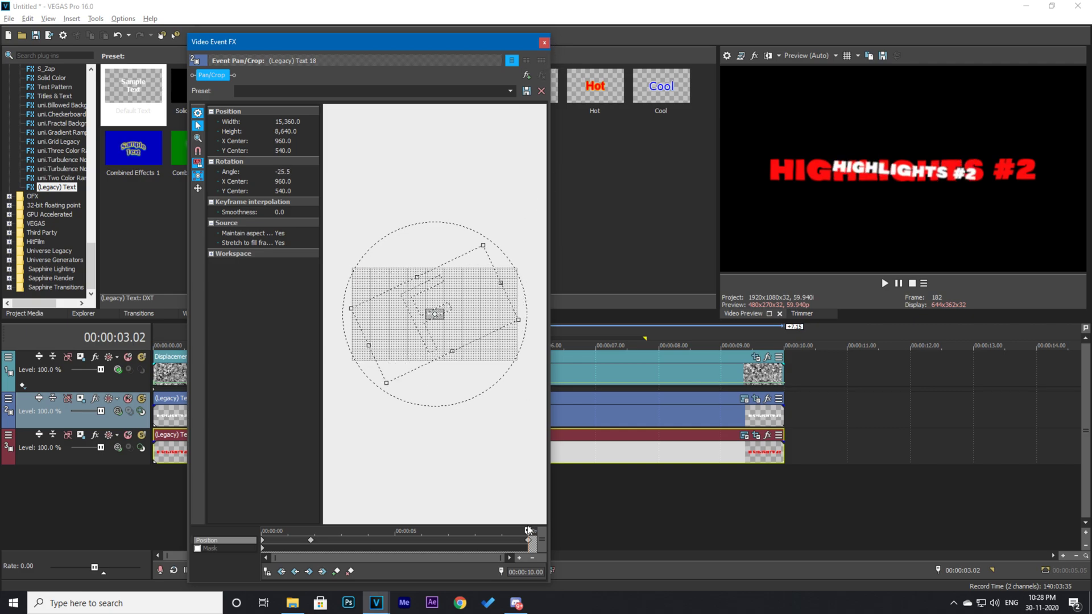
pyautogui.rightClick(528, 540)
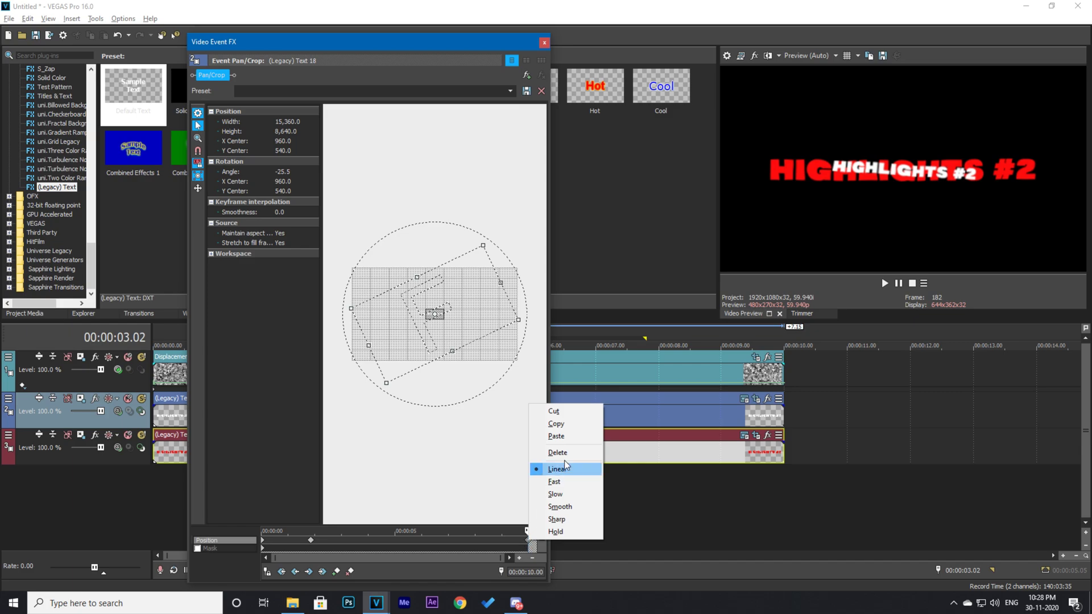
pyautogui.click(561, 425)
# Paste the zoomed-out, -25.5° end keyframe onto the red Legacy Text 19 event's Pan/Crop
pyautogui.click(545, 43)
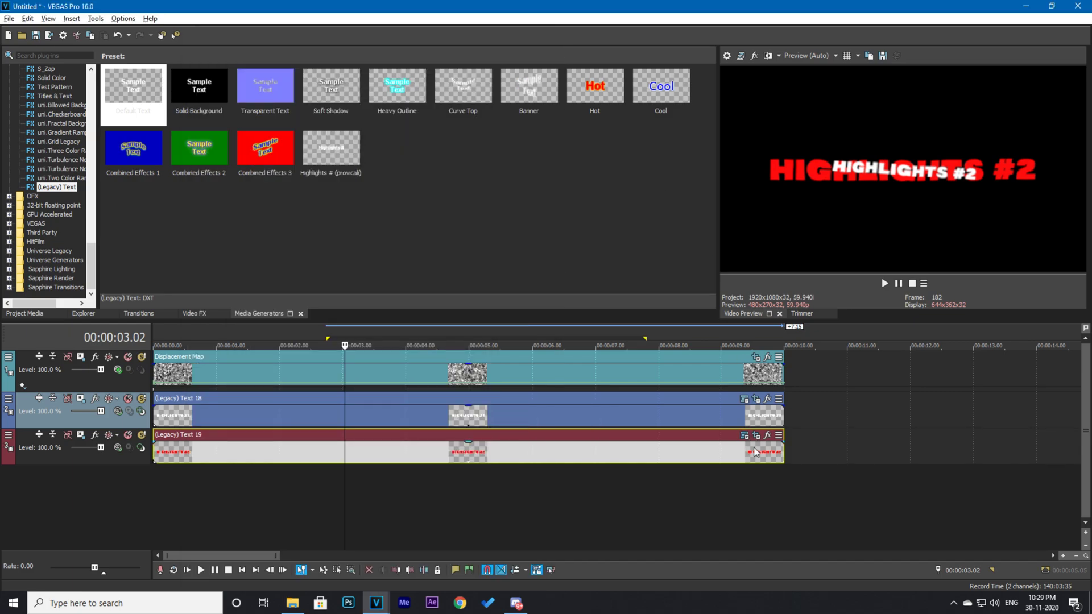
pyautogui.click(760, 439)
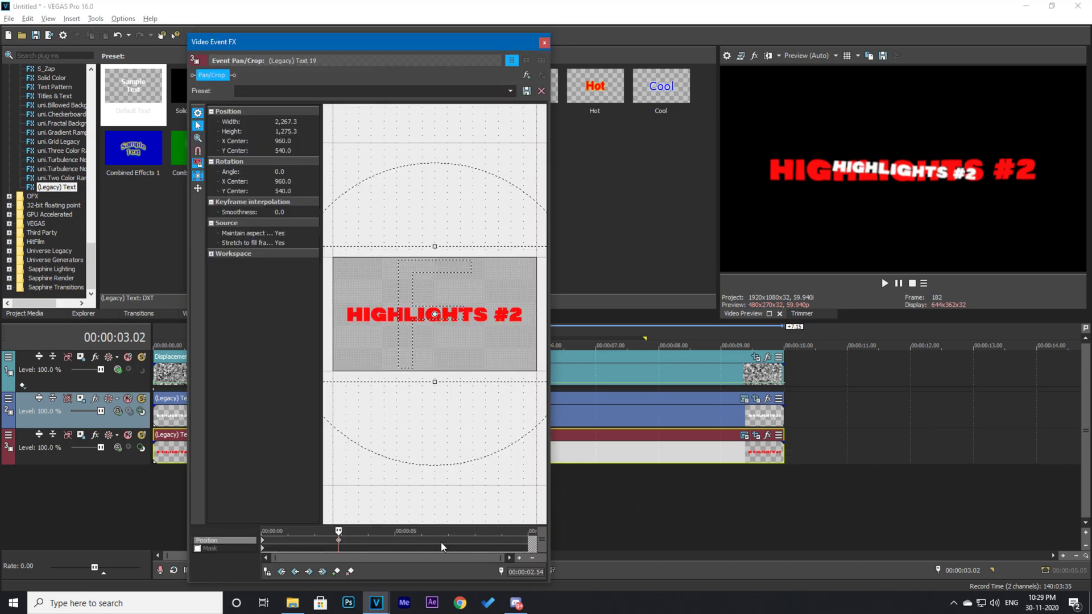
pyautogui.rightClick(531, 547)
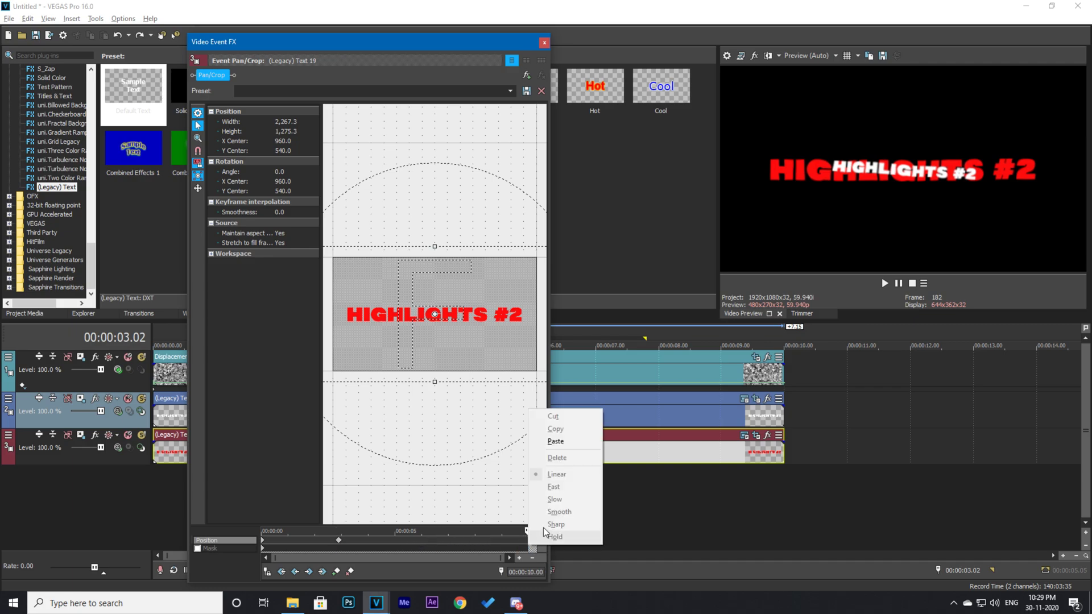
pyautogui.click(557, 446)
pyautogui.scroll(-1, 441, 349)
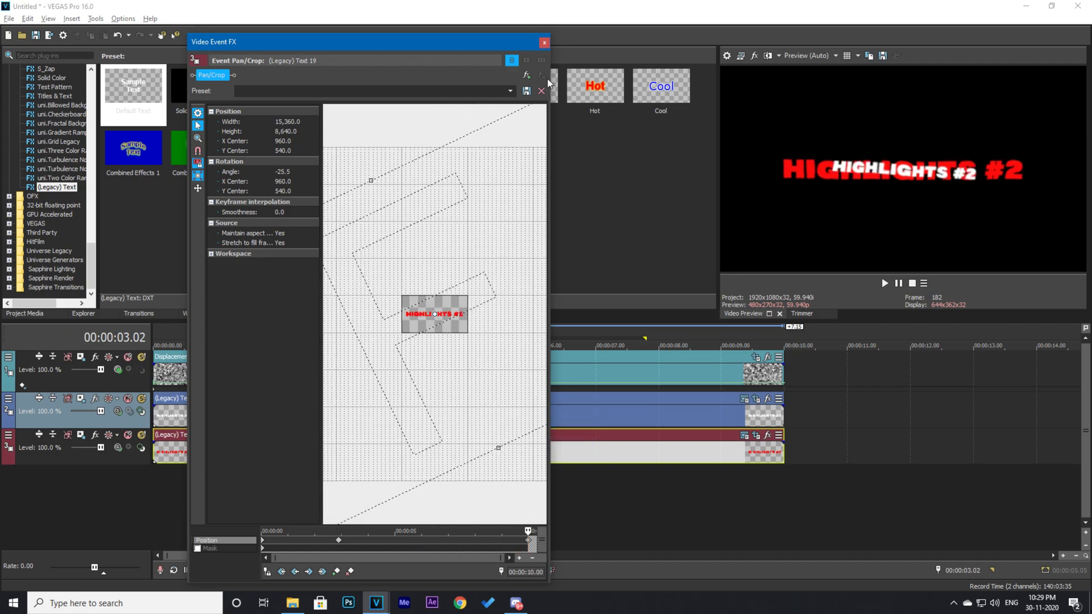
pyautogui.click(545, 43)
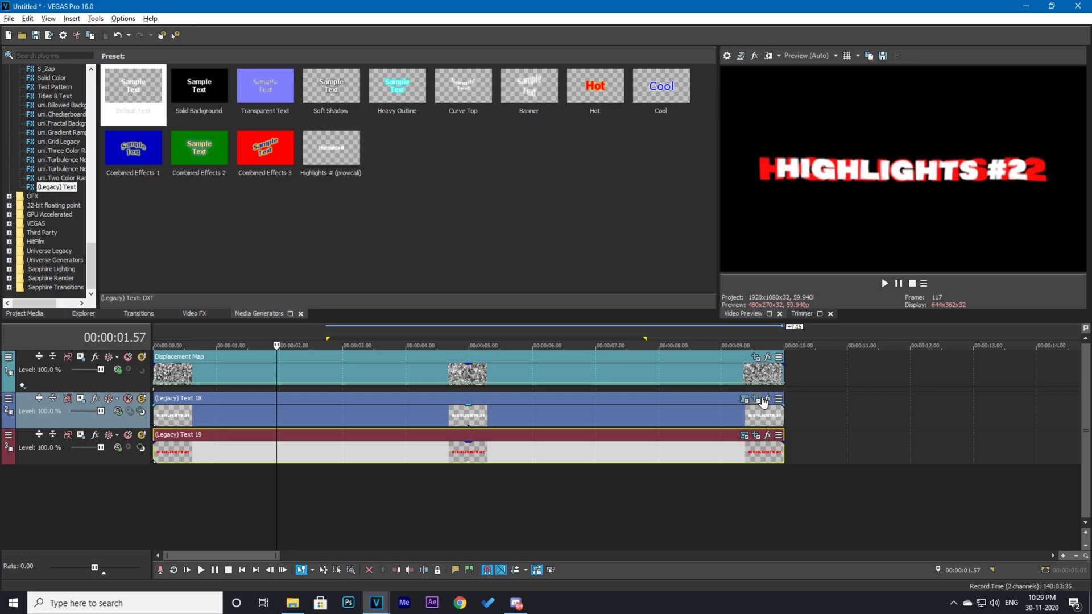
# Copy the white title's starting Pan/Crop keyframe and paste it at about 2.37 s
pyautogui.click(764, 401)
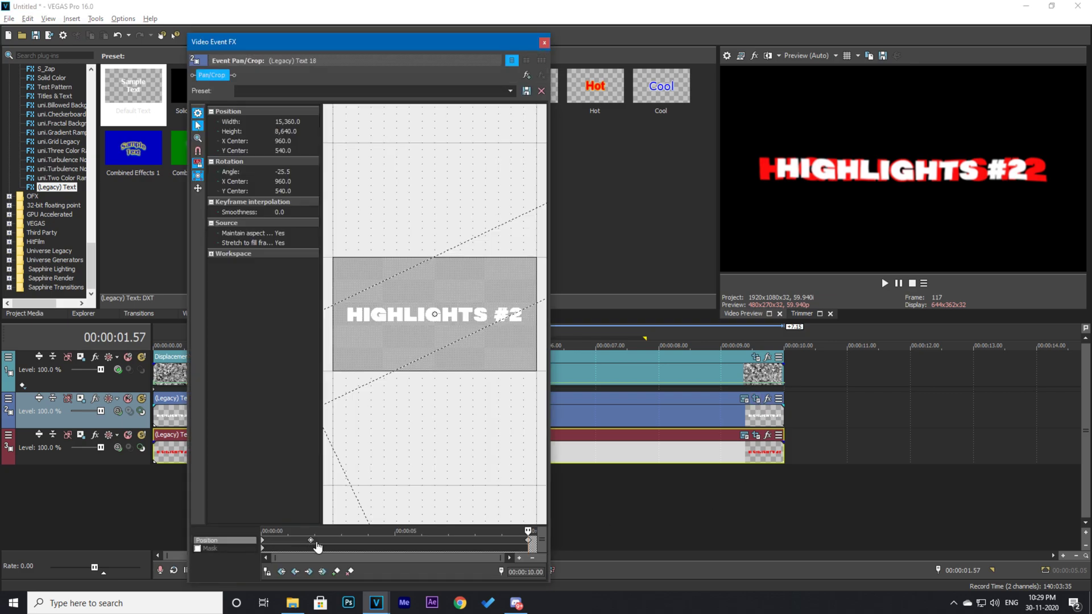
pyautogui.click(311, 545)
pyautogui.rightClick(311, 543)
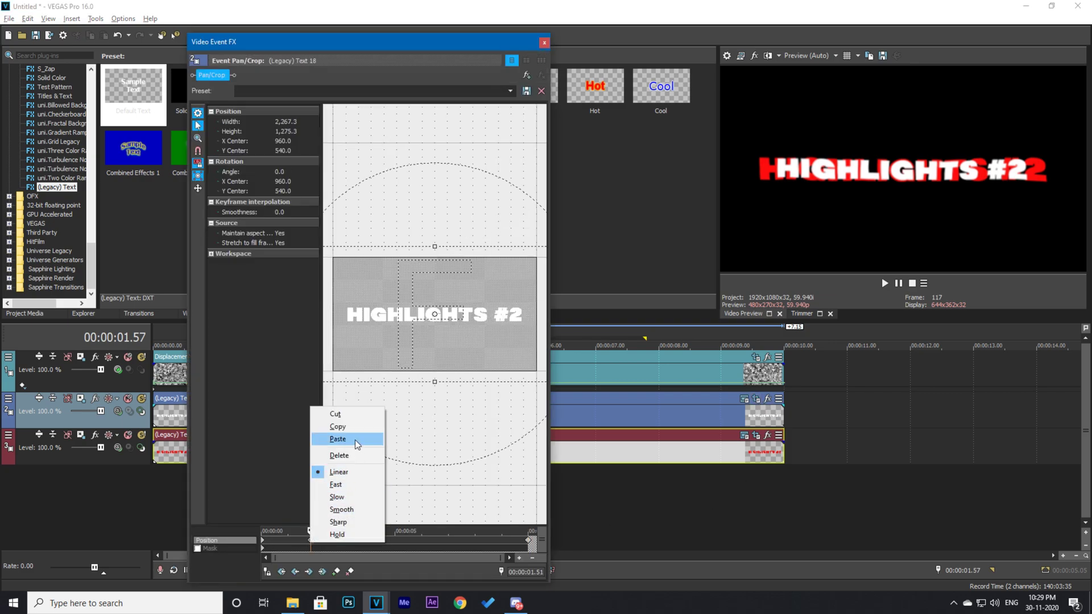
pyautogui.click(342, 427)
pyautogui.moveTo(313, 534); pyautogui.dragTo(333, 535)
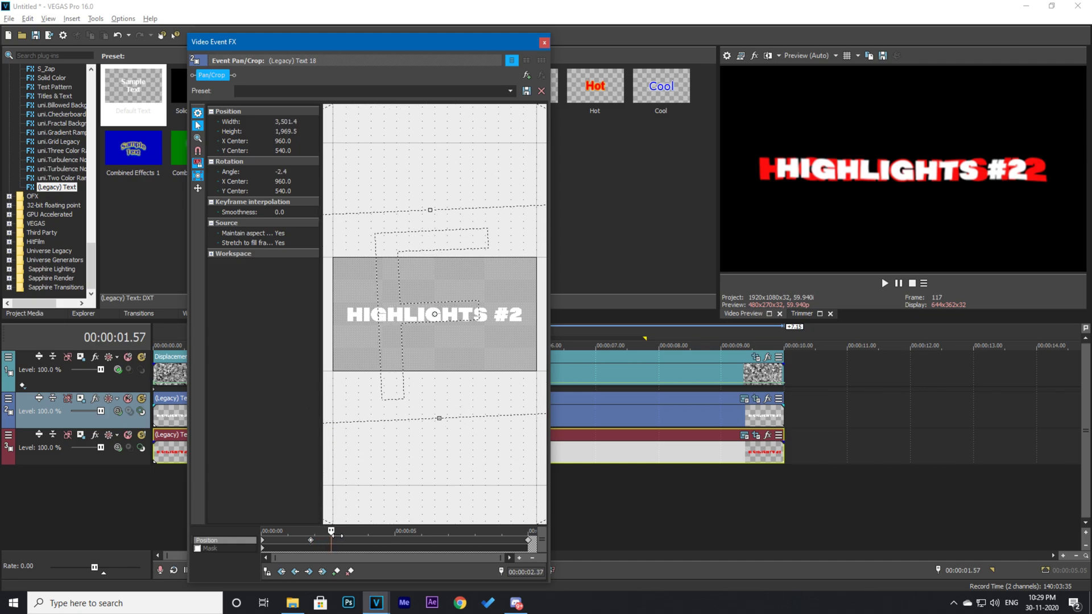
pyautogui.rightClick(333, 543)
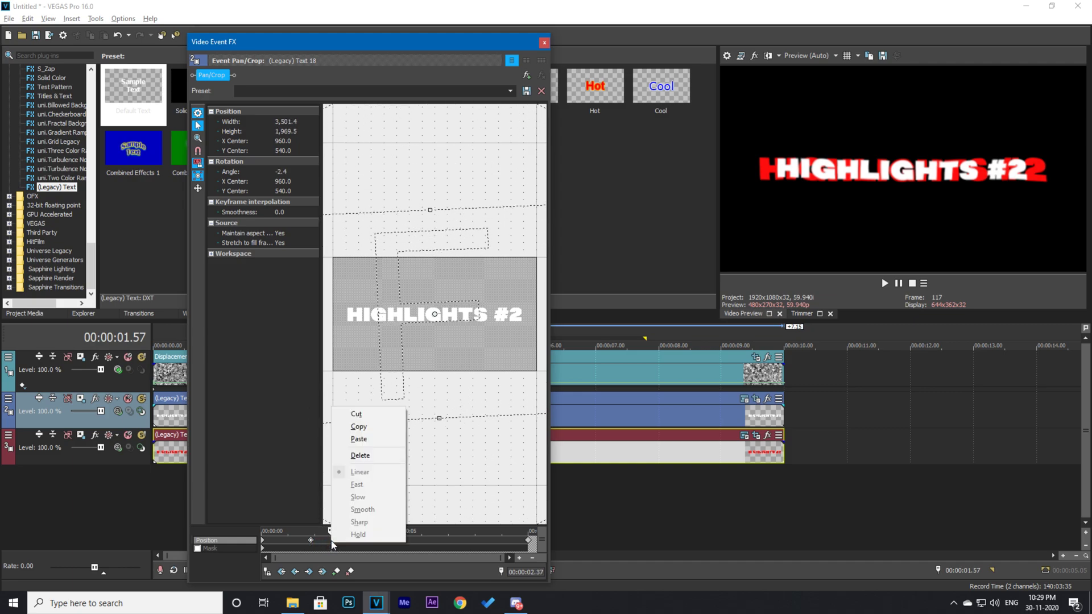
pyautogui.click(360, 439)
pyautogui.click(543, 41)
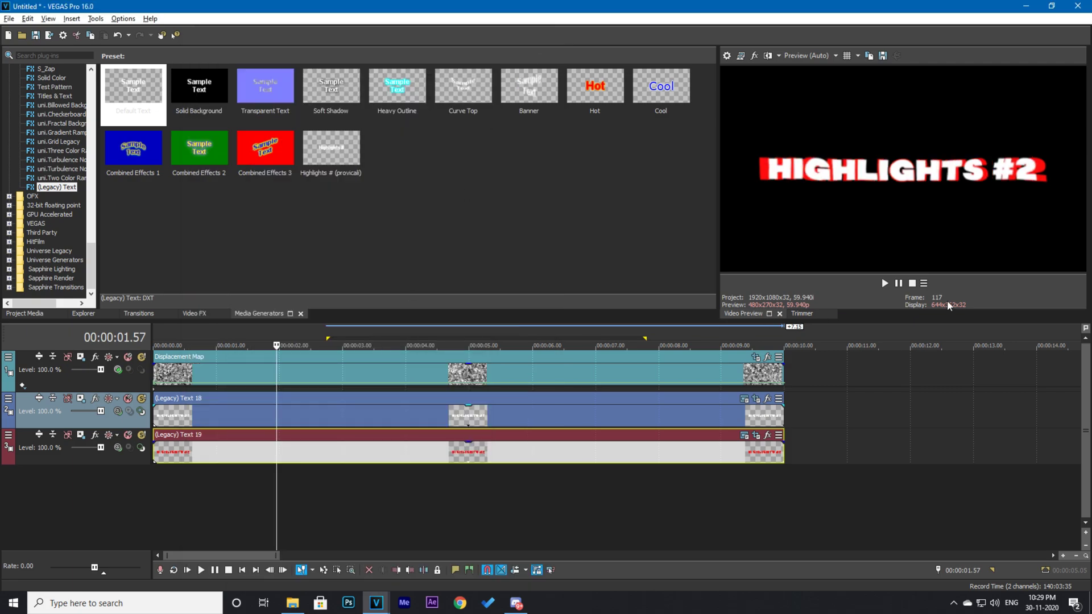
# Preview the white title shrinking and tilting, then return to its Pan/Crop settings
pyautogui.click(886, 282)
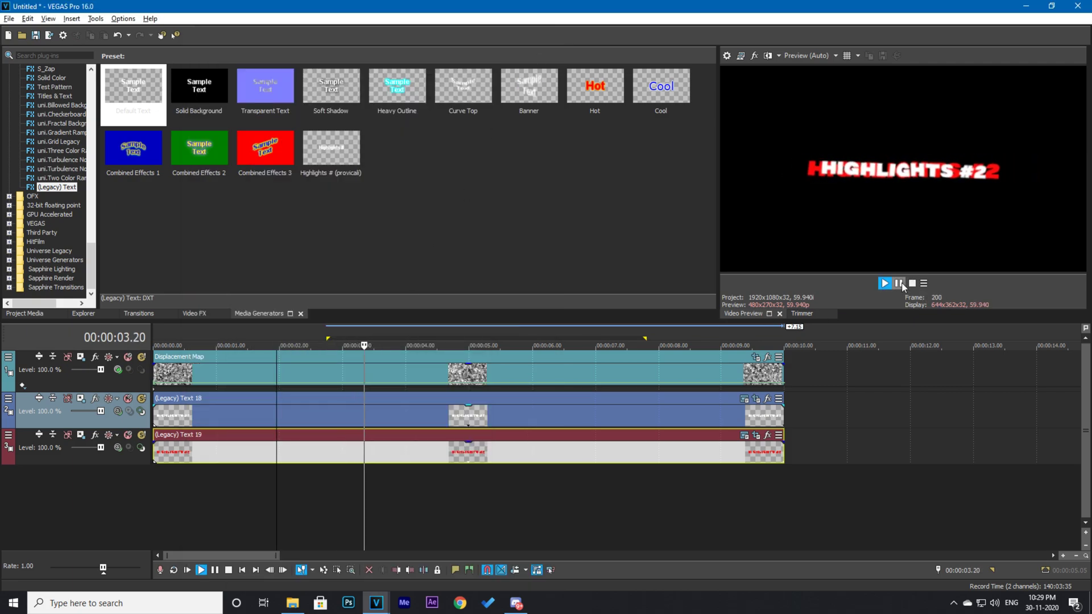
pyautogui.click(899, 282)
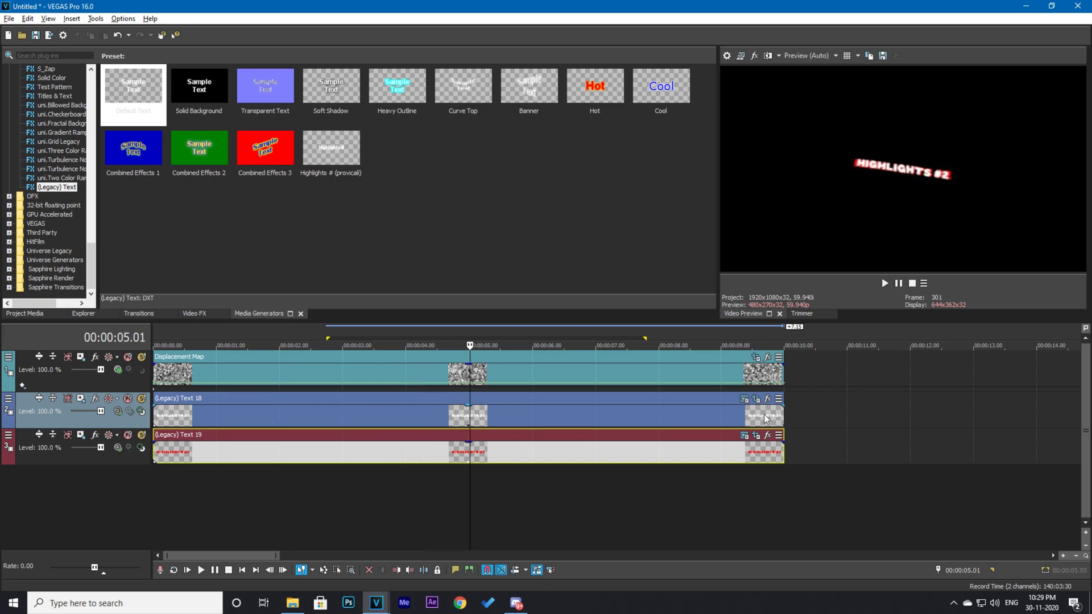
pyautogui.click(758, 401)
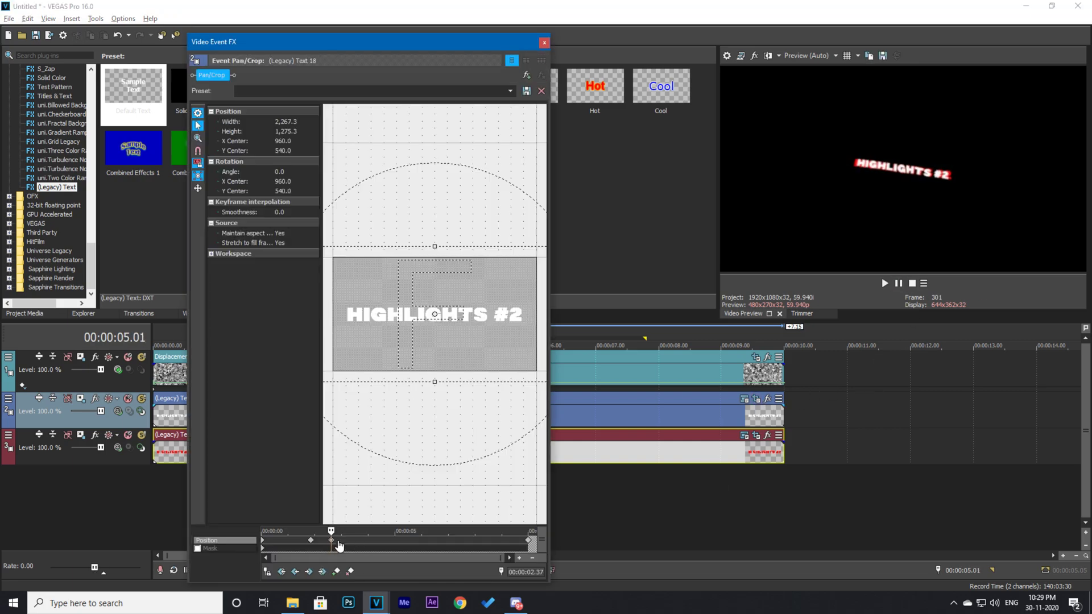
# Set the white title's 2.37 s keyframe to Smooth interpolation
pyautogui.rightClick(333, 542)
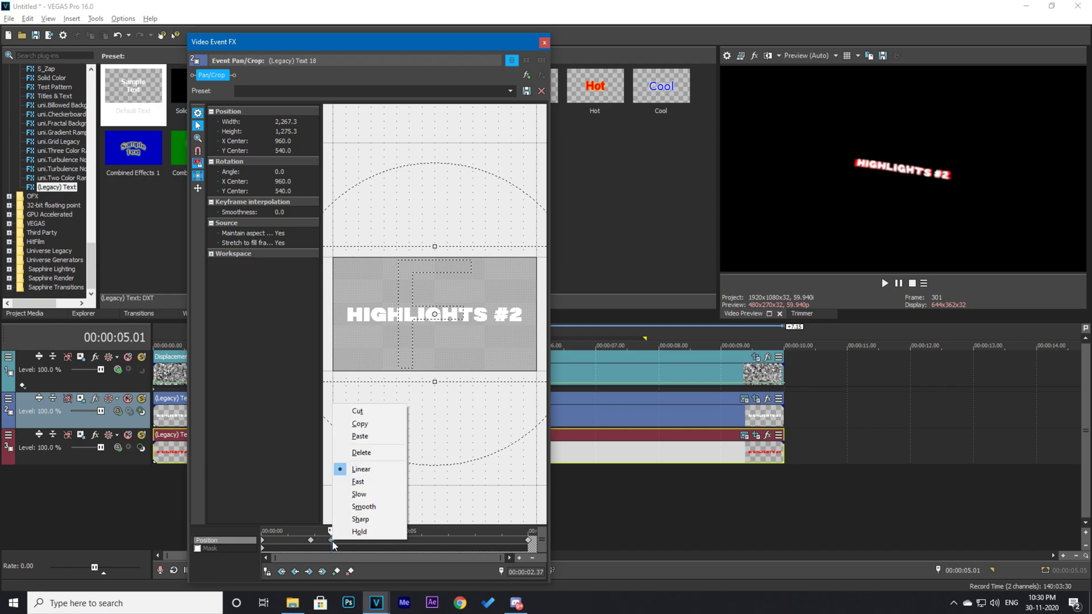
pyautogui.click(373, 506)
pyautogui.click(545, 44)
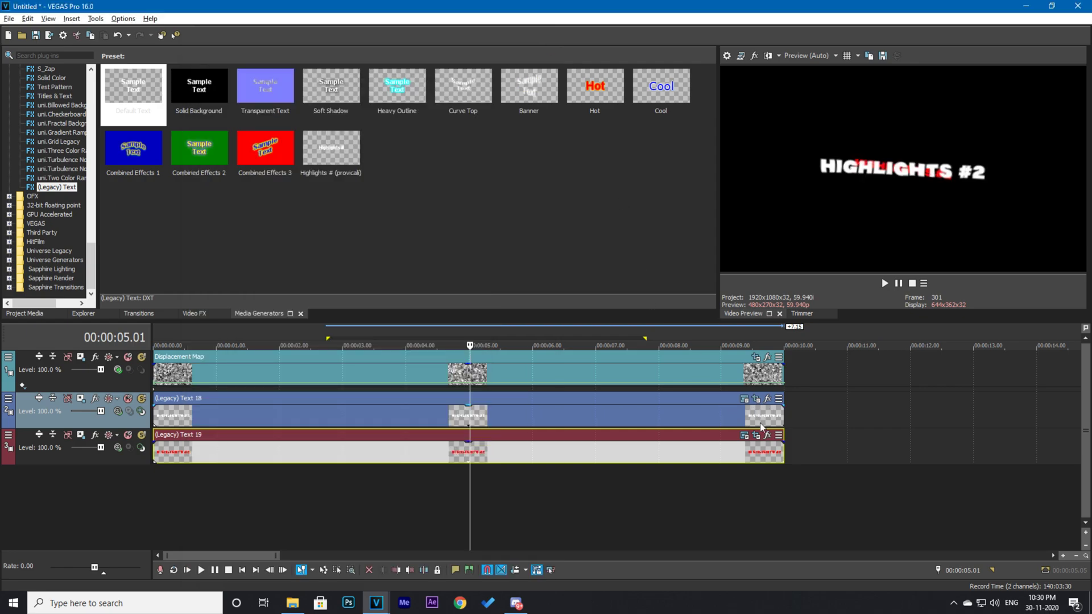
# Set the red Legacy Text 19 mid keyframe to Smooth interpolation and return the playhead to the start
pyautogui.click(758, 438)
pyautogui.rightClick(340, 540)
pyautogui.click(369, 511)
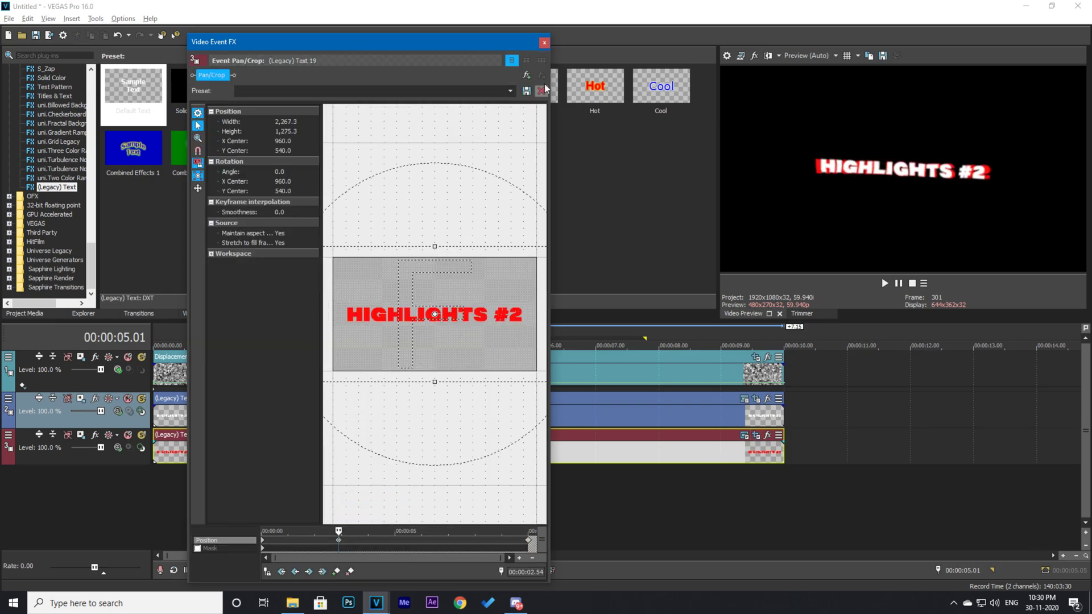
pyautogui.click(546, 44)
pyautogui.click(162, 344)
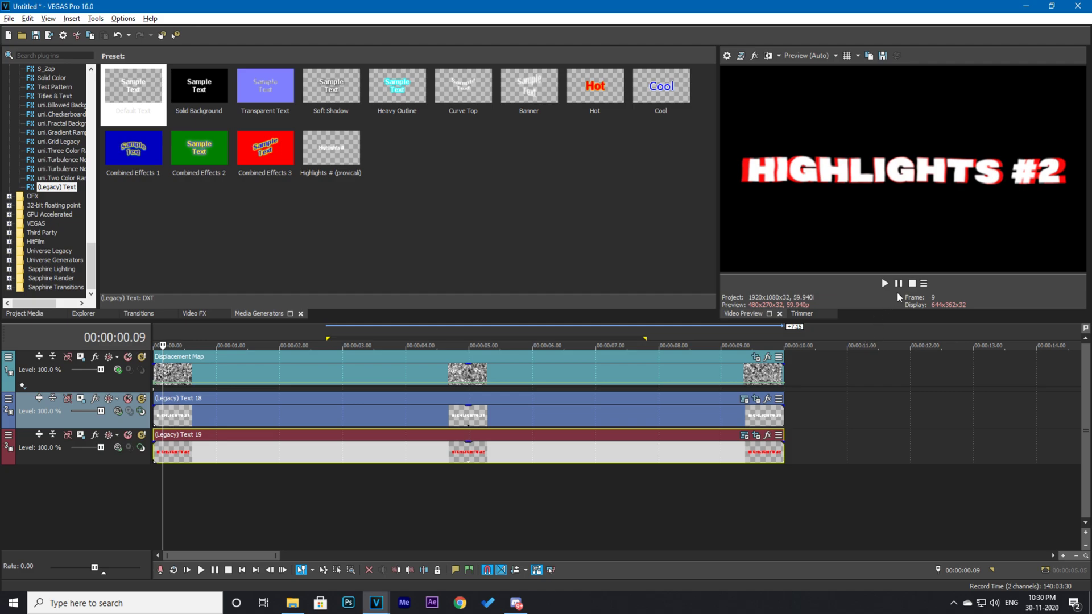
pyautogui.click(885, 283)
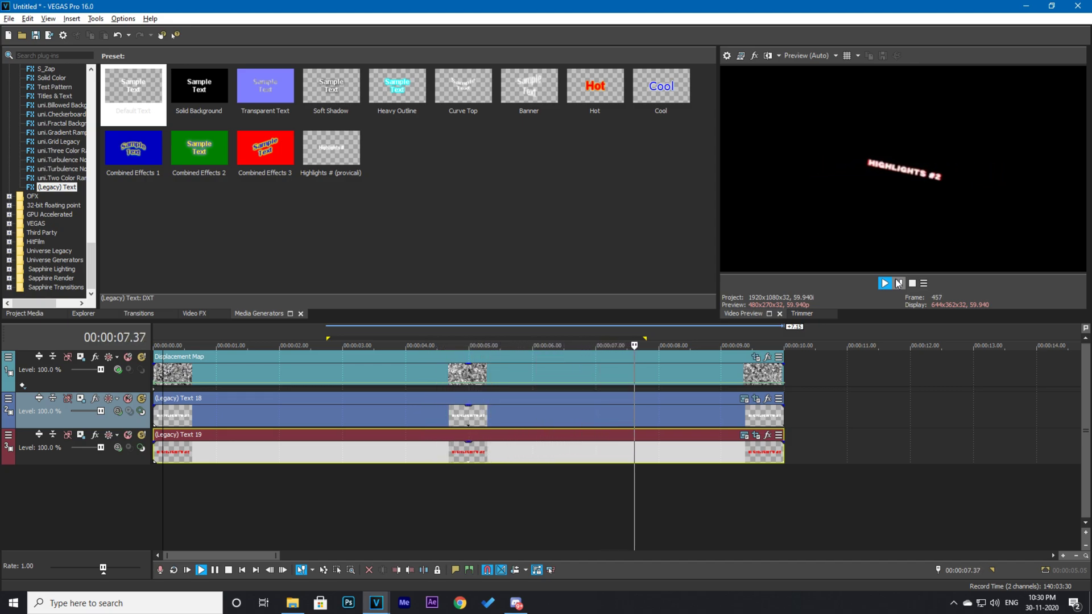
pyautogui.click(898, 283)
pyautogui.moveTo(785, 418); pyautogui.dragTo(711, 416)
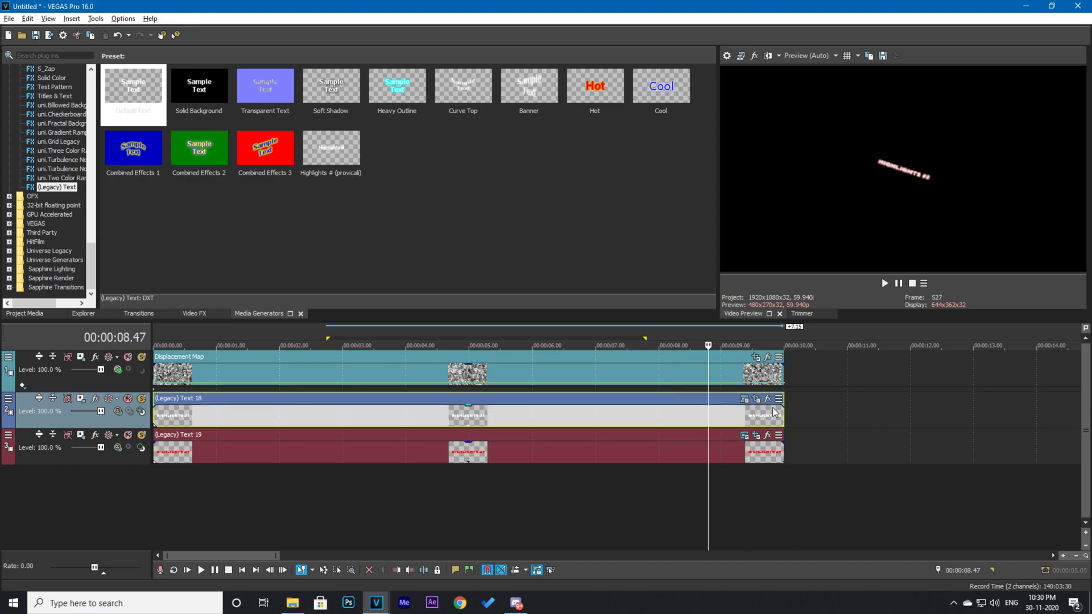
# Fade out the white and red title events over their last ~1.12 s, ending near 00:00:08.47
pyautogui.moveTo(784, 403); pyautogui.dragTo(747, 411)
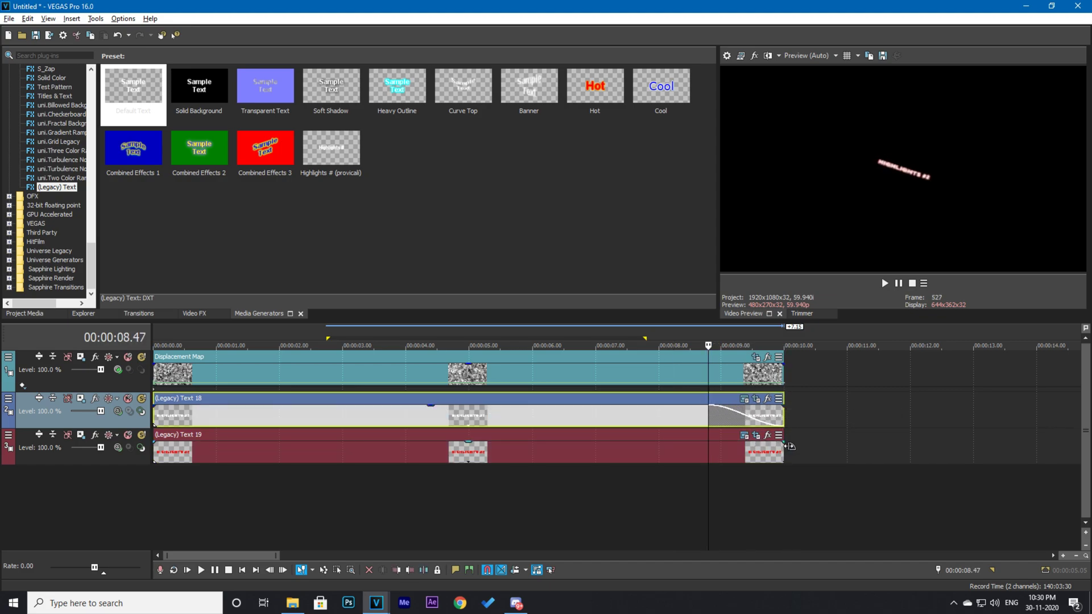
pyautogui.click(777, 448)
pyautogui.moveTo(782, 442); pyautogui.dragTo(717, 453)
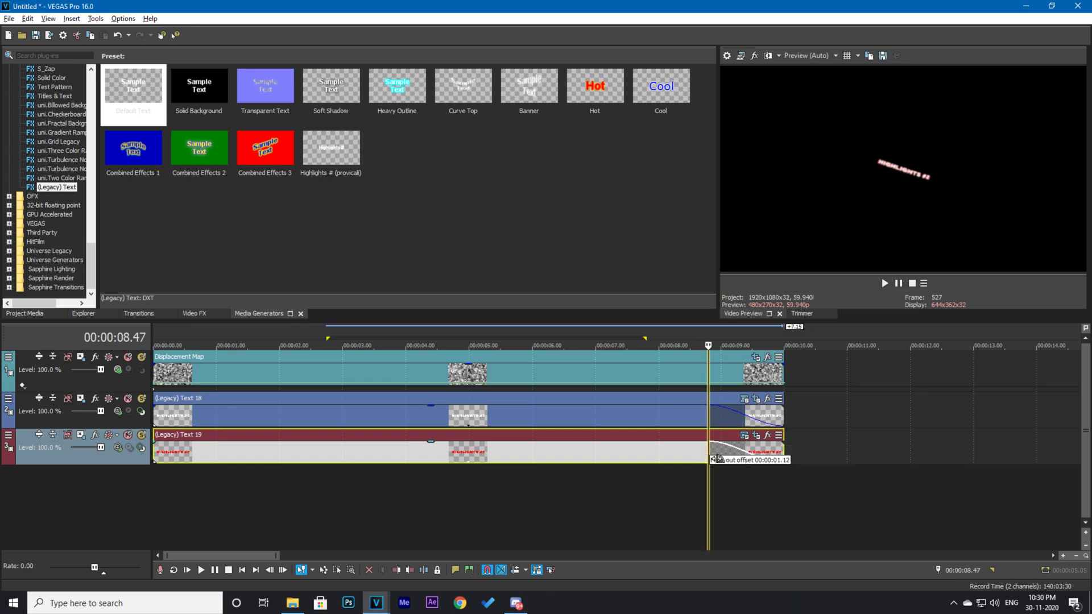